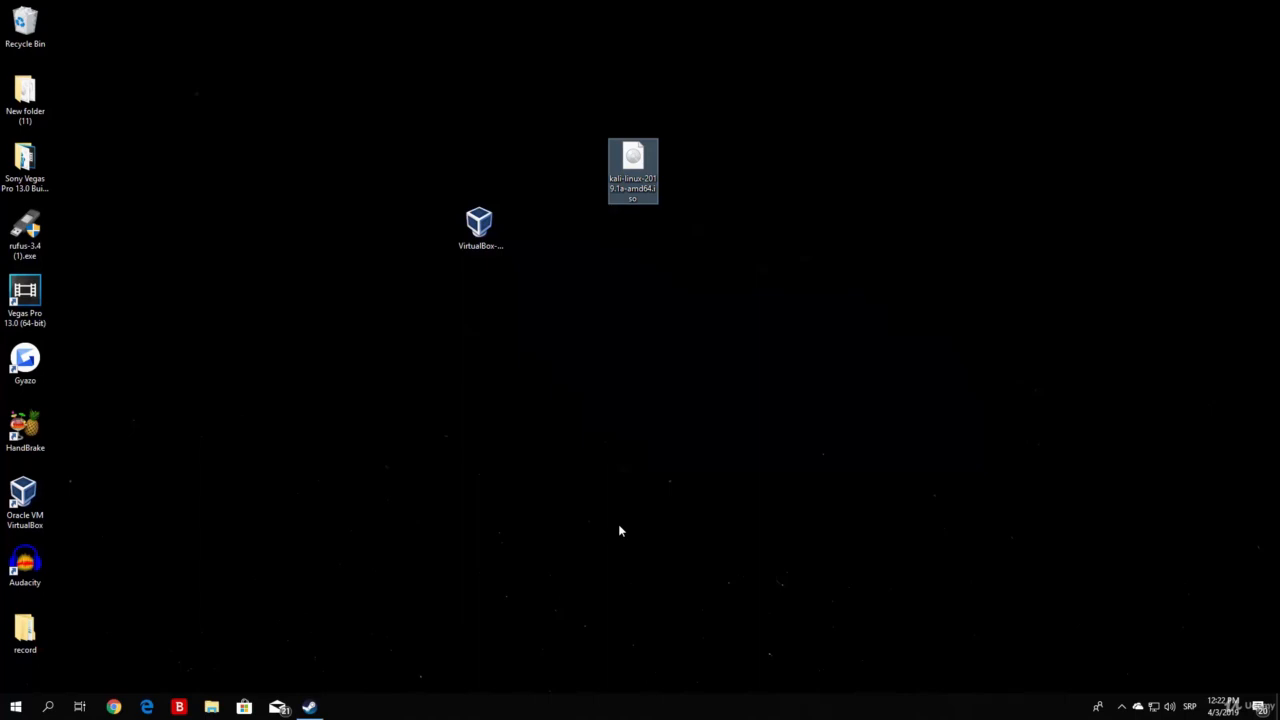
pyautogui.click(600, 231)
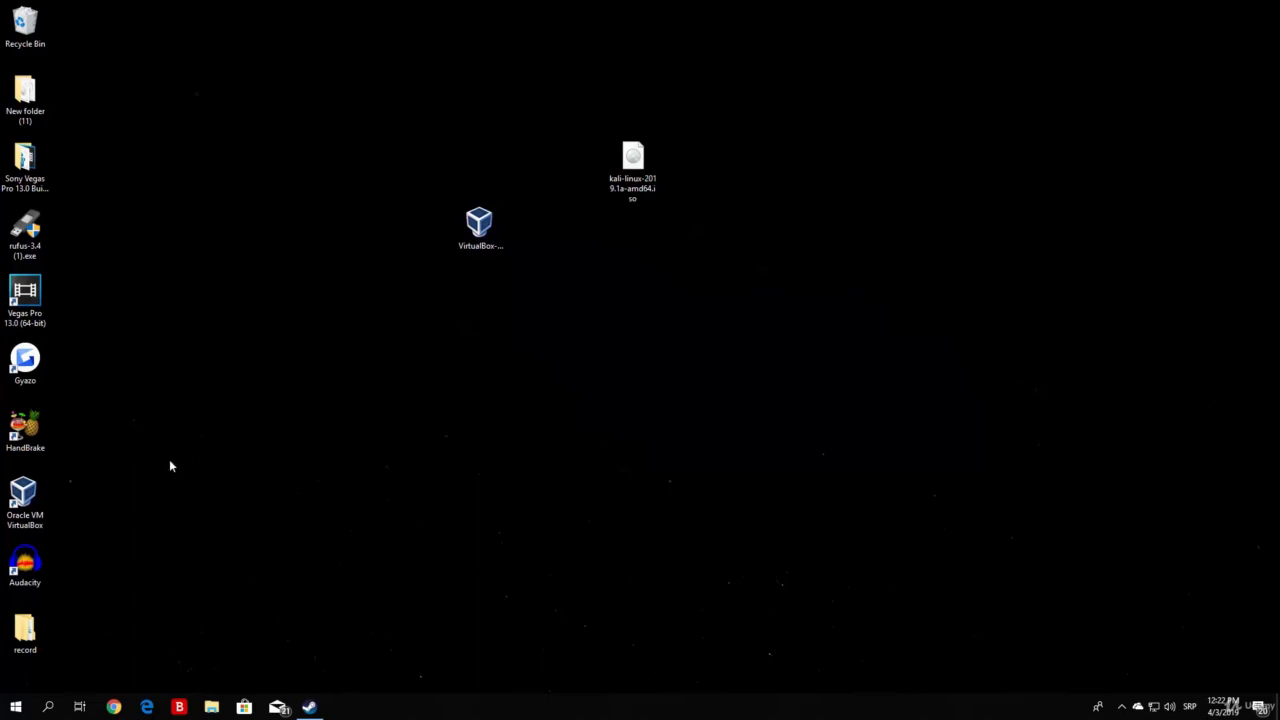
pyautogui.click(45, 500)
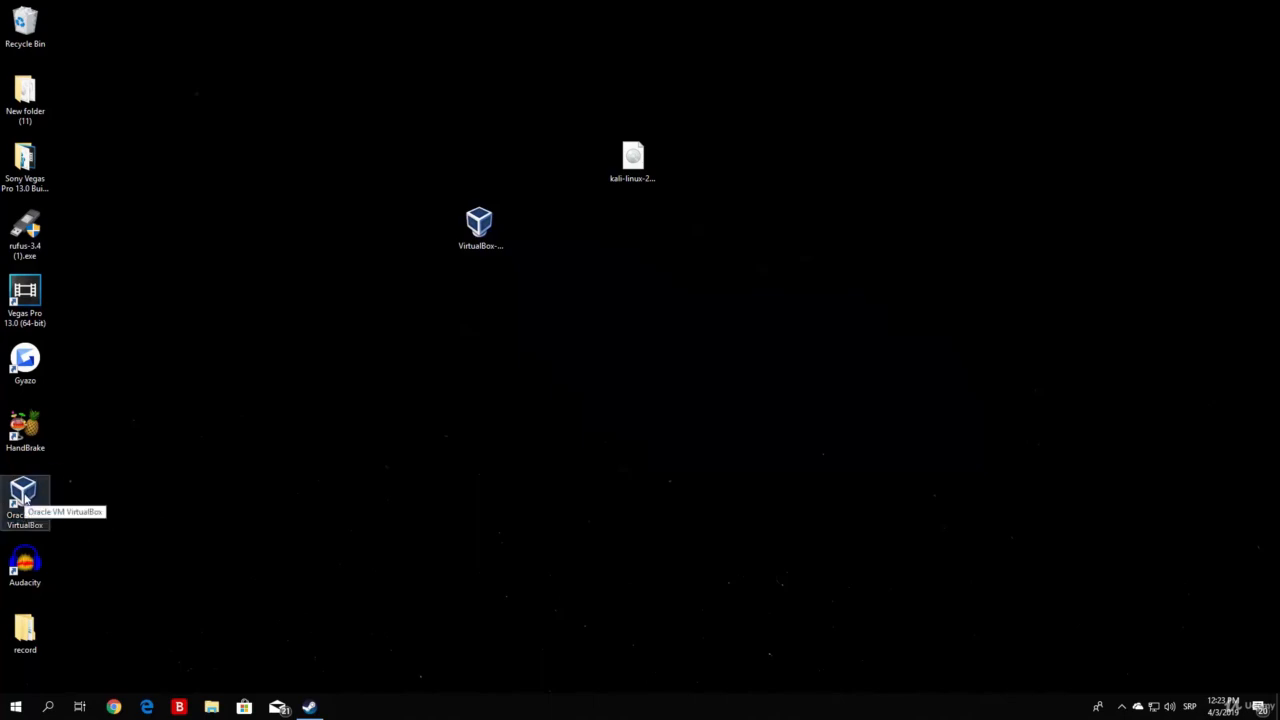
pyautogui.click(601, 289)
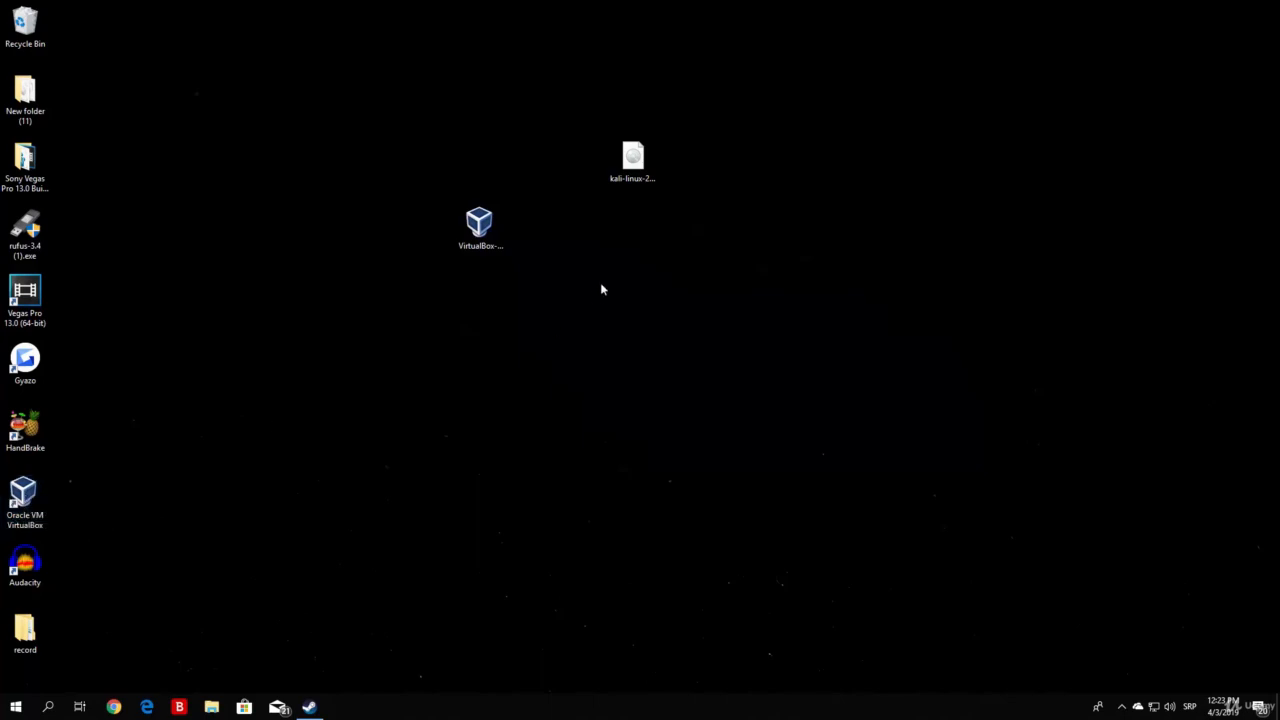
# Step: Delete the VirtualBox installer from the desktop and move the Kali Linux ISO file into the free space
pyautogui.click(480, 228)
pyautogui.moveTo(537, 348); pyautogui.dragTo(344, 189)
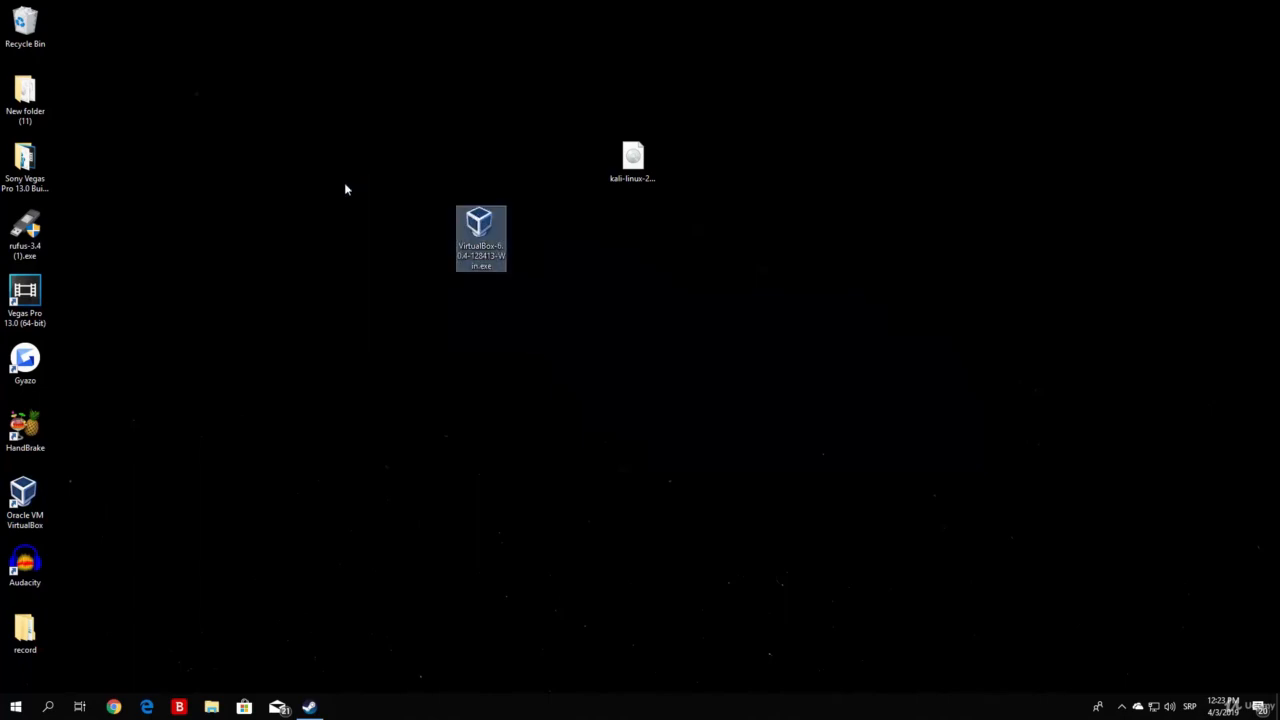
pyautogui.press('Delete')
pyautogui.moveTo(632, 165); pyautogui.dragTo(380, 165)
# Step: Launch Oracle VM VirtualBox and arrange its window beside the Kali Linux ISO so both are accessible on the desktop
pyautogui.click(66, 497)
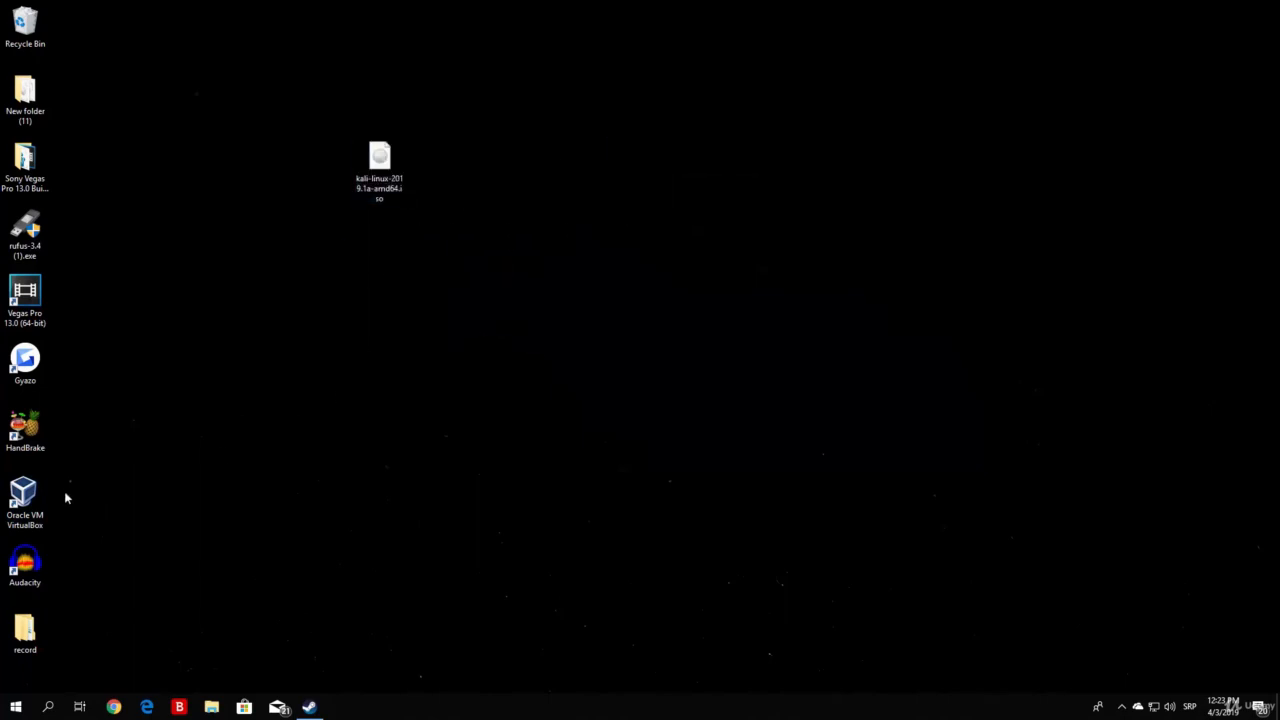
pyautogui.click(20, 513)
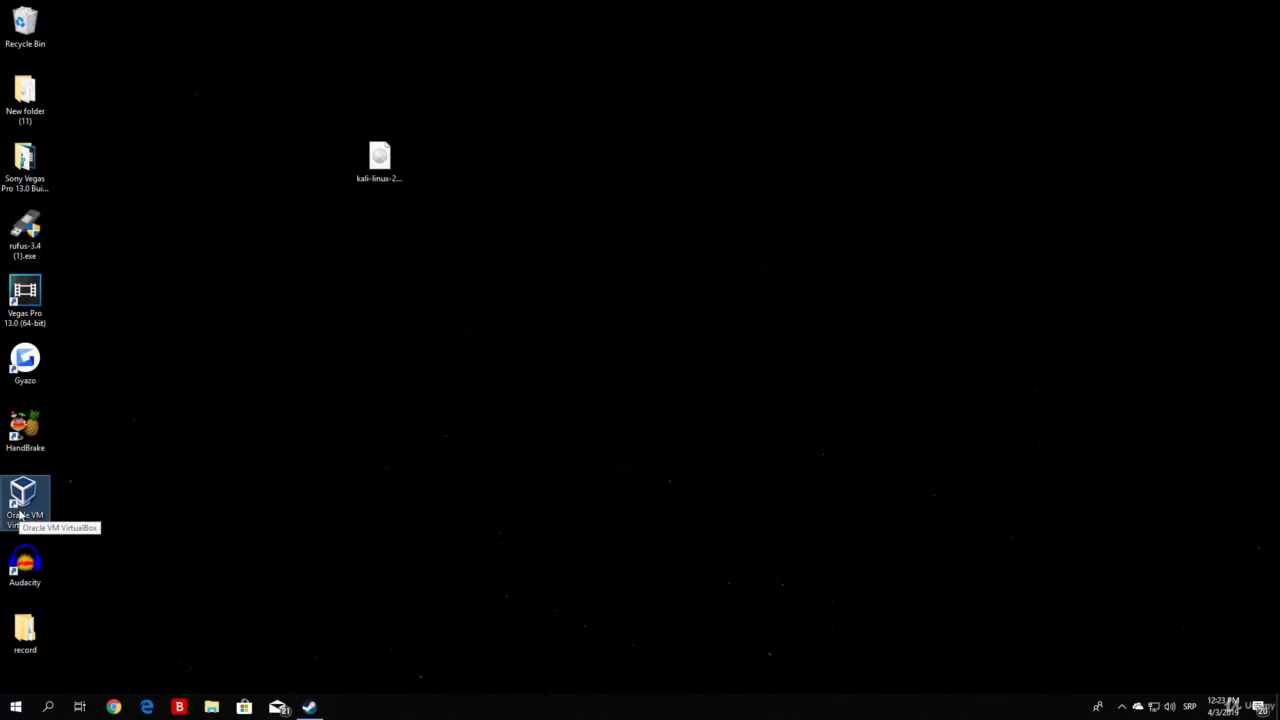
pyautogui.doubleClick(44, 505)
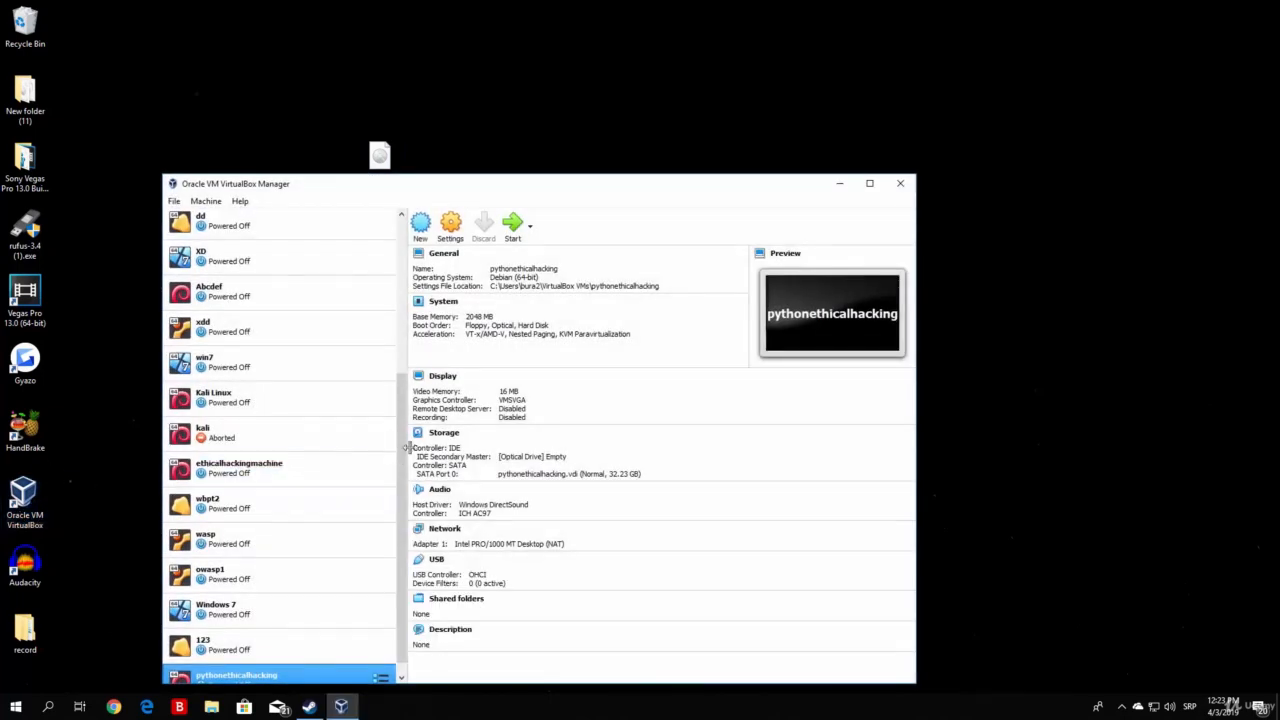
pyautogui.moveTo(401, 522); pyautogui.dragTo(402, 542)
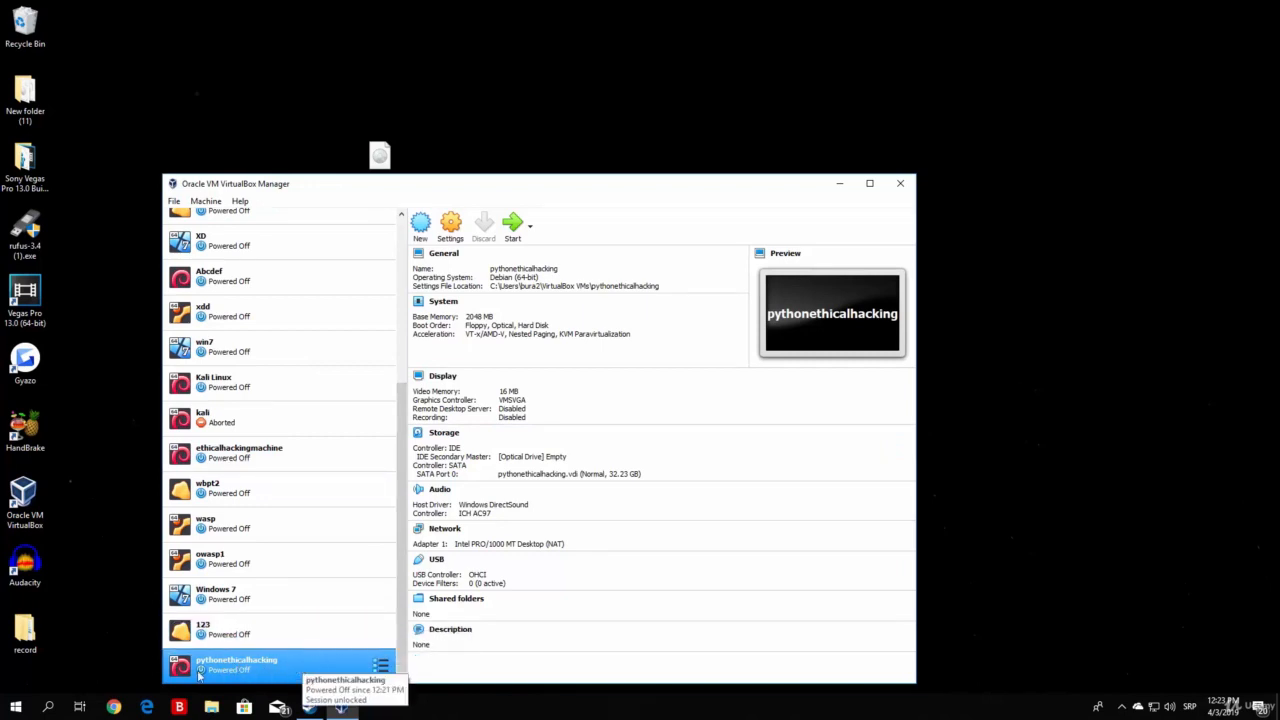
pyautogui.moveTo(578, 184); pyautogui.dragTo(874, 132)
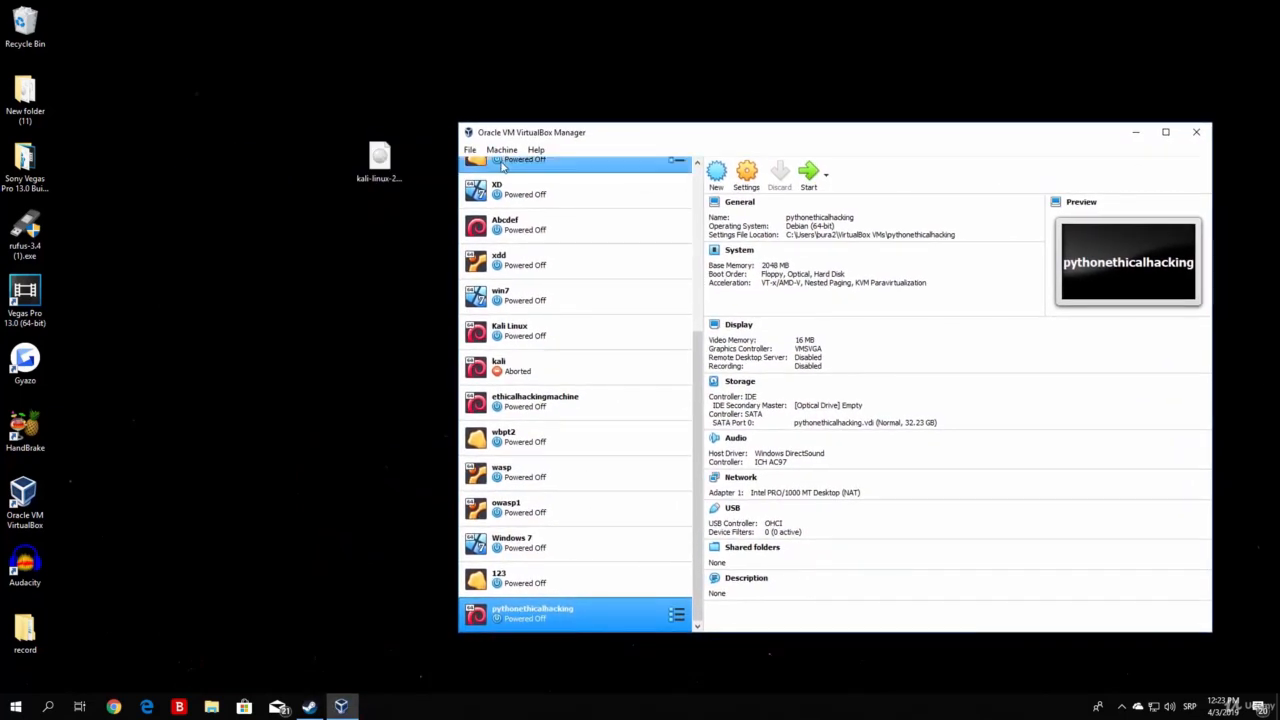
pyautogui.moveTo(388, 166); pyautogui.dragTo(282, 168)
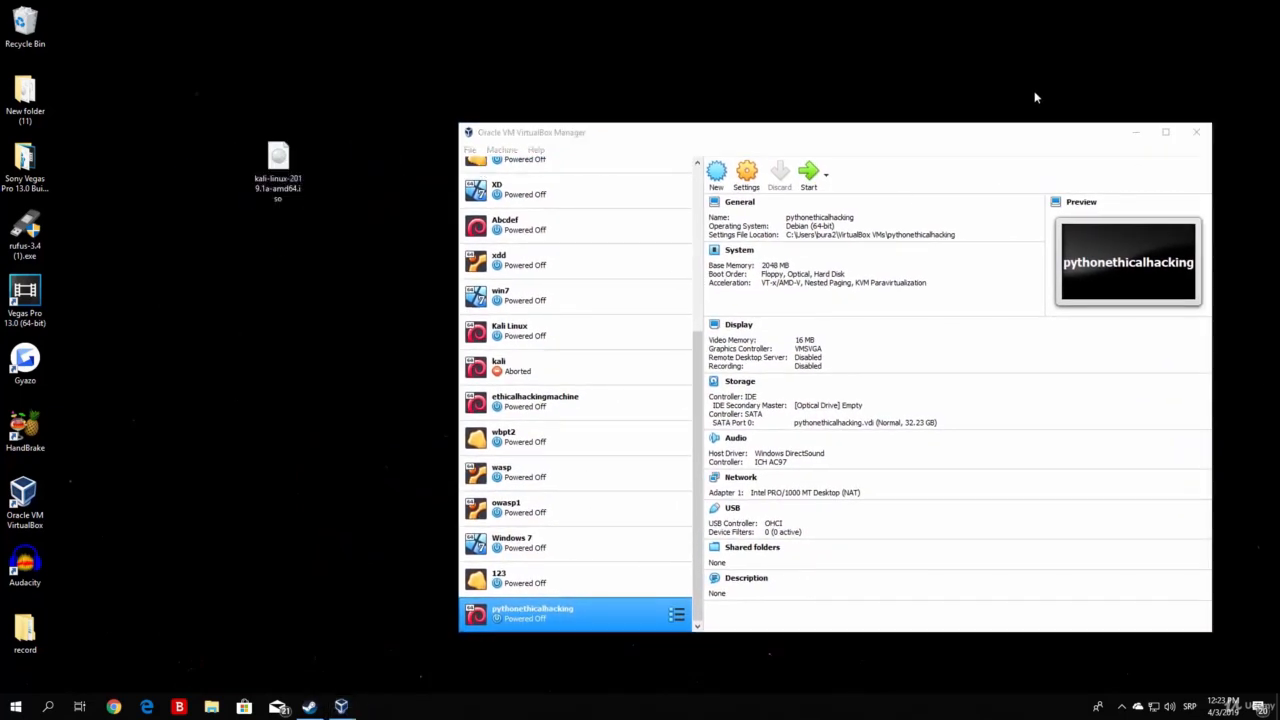
pyautogui.moveTo(911, 132); pyautogui.dragTo(826, 99)
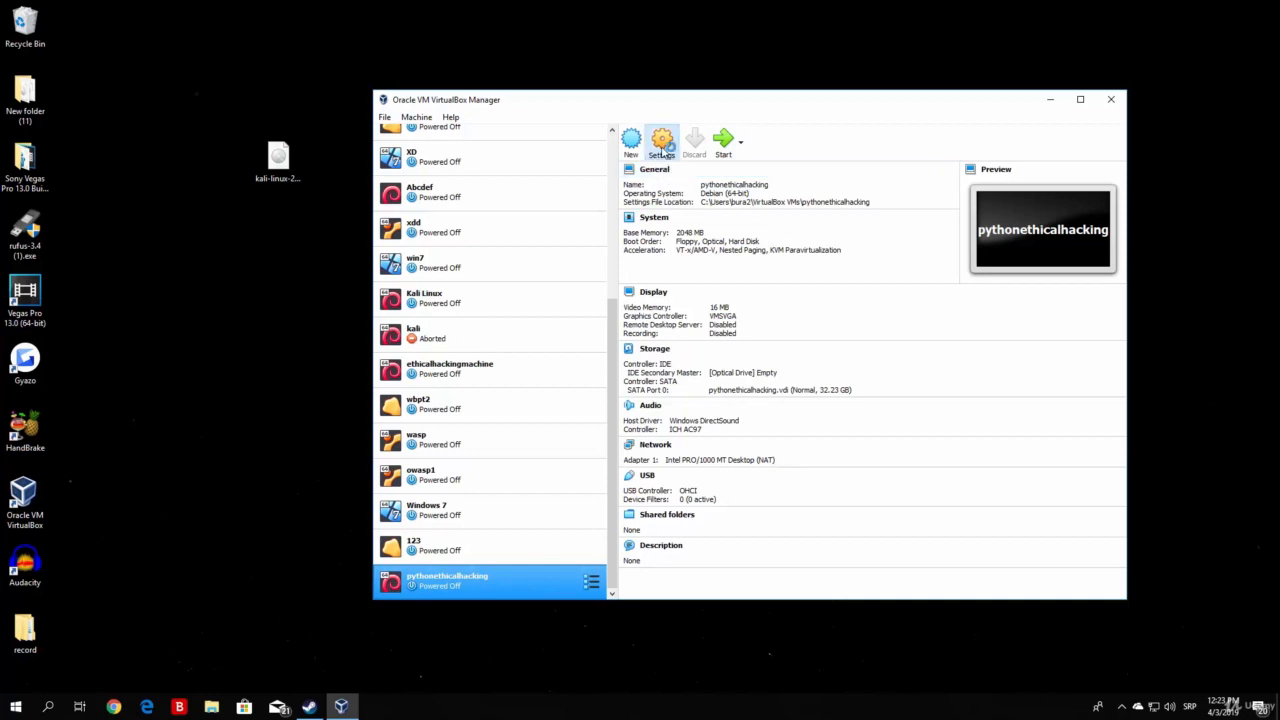
# Step: Open the settings of the pythonethicalhacking machine and review its general, disk encryption, motherboard and processor options
pyautogui.click(661, 150)
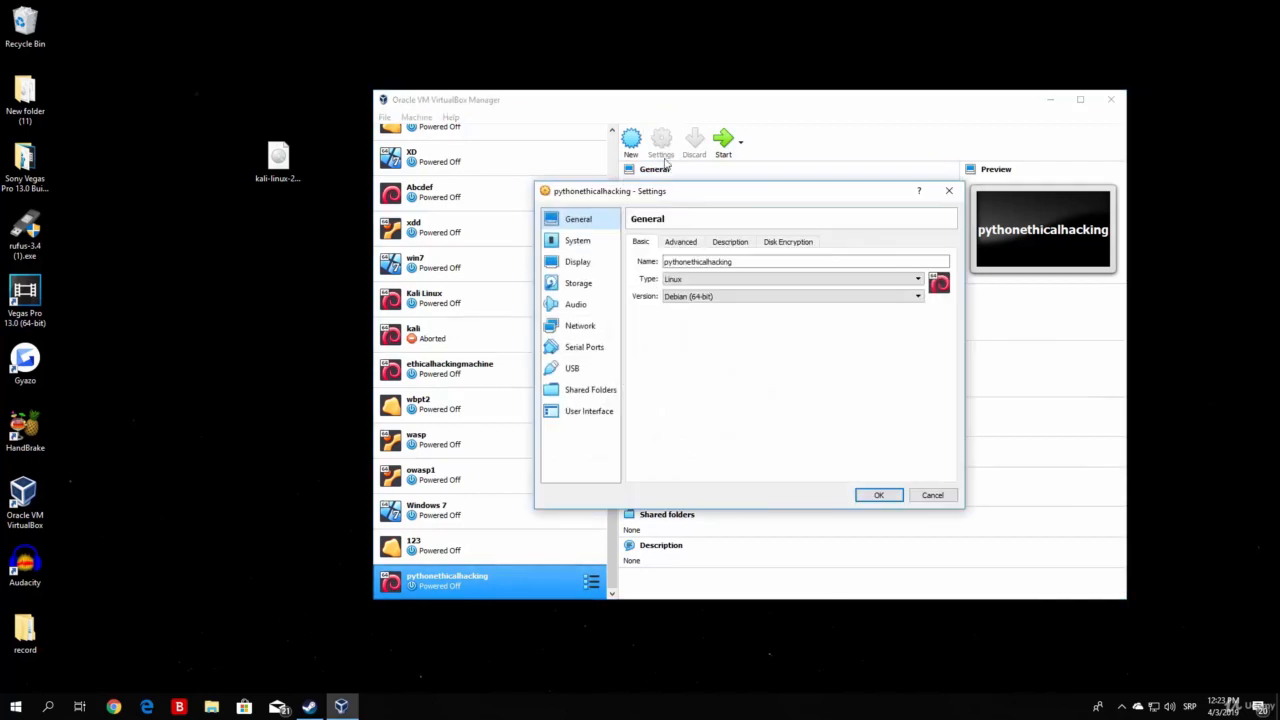
pyautogui.moveTo(699, 197); pyautogui.dragTo(617, 206)
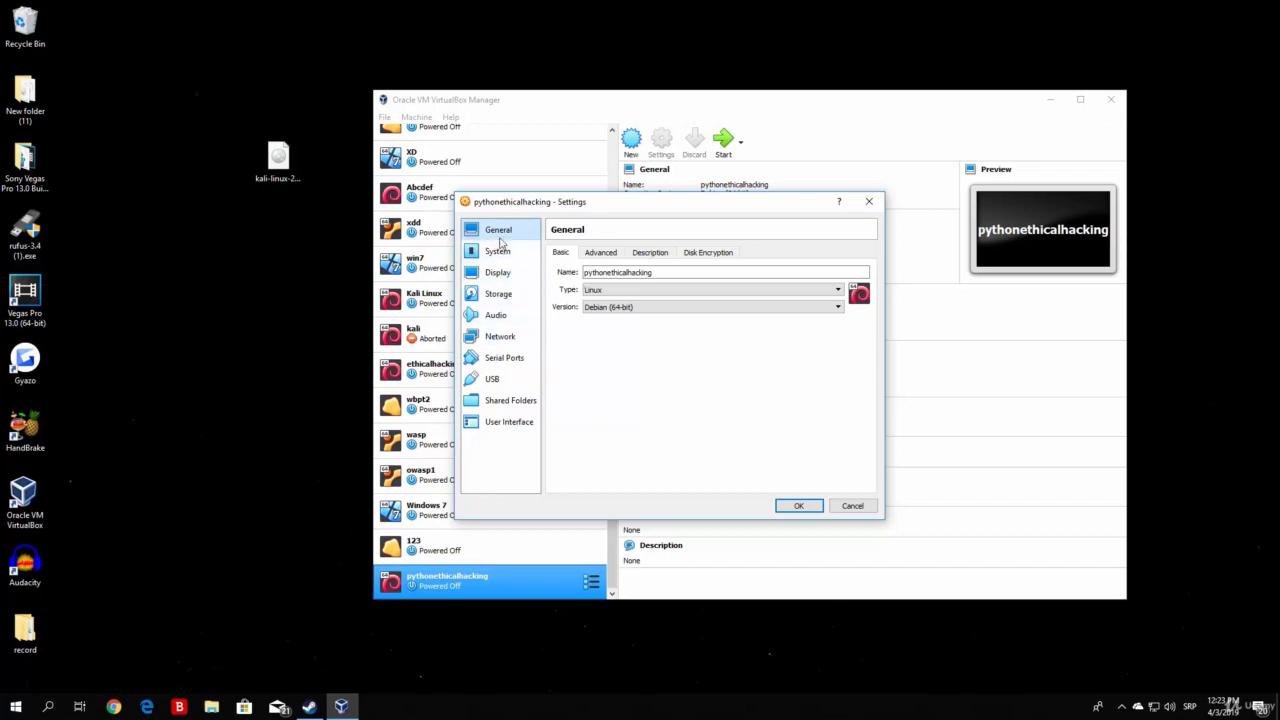
pyautogui.click(609, 256)
pyautogui.click(650, 253)
pyautogui.click(707, 253)
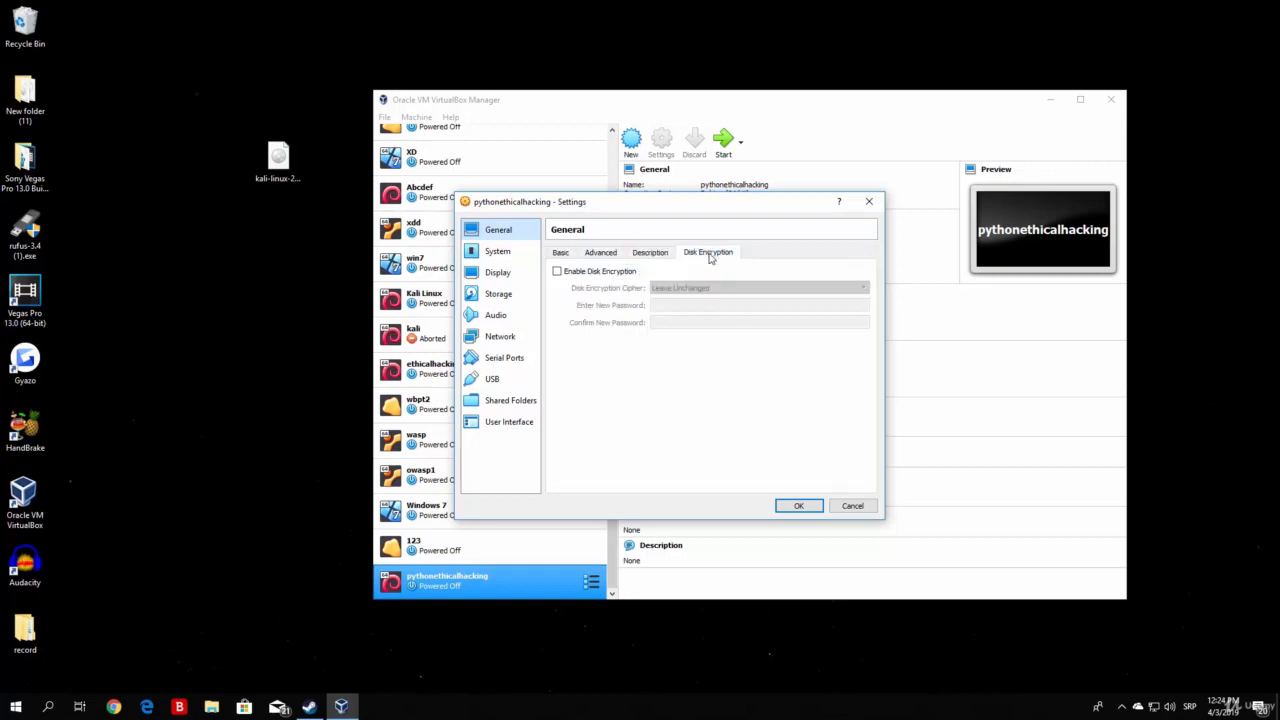
pyautogui.click(499, 252)
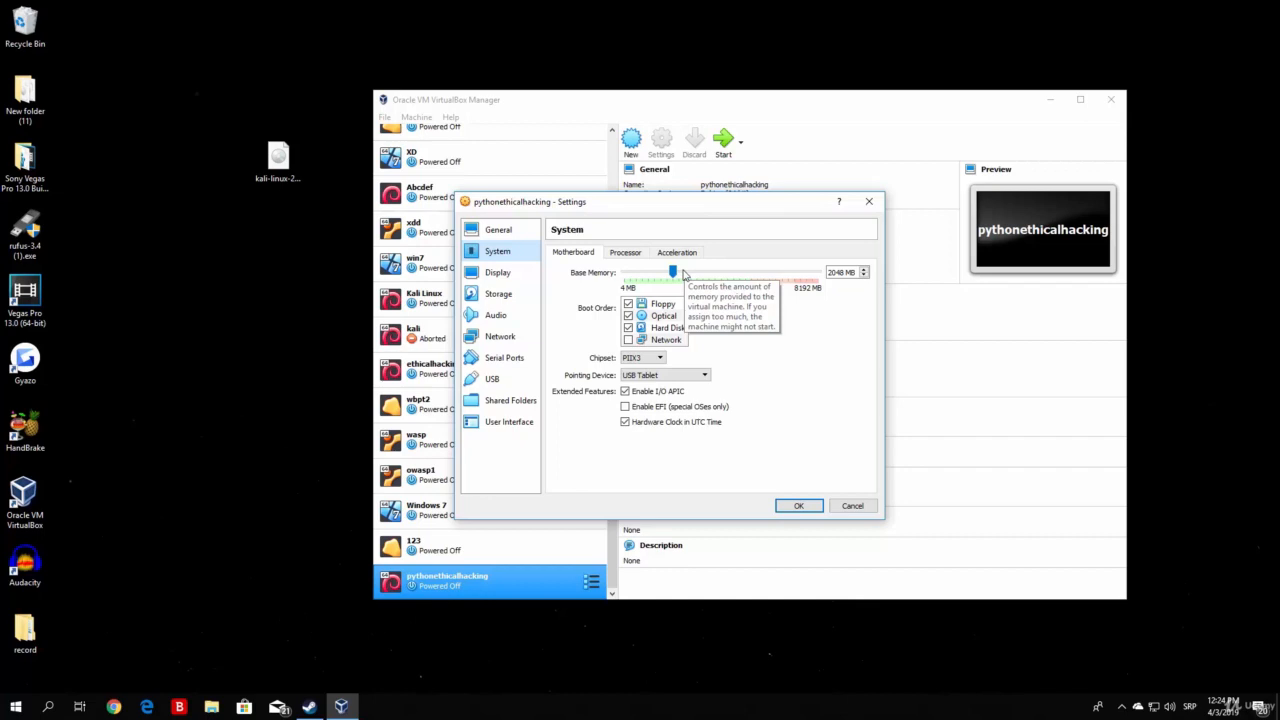
pyautogui.click(634, 257)
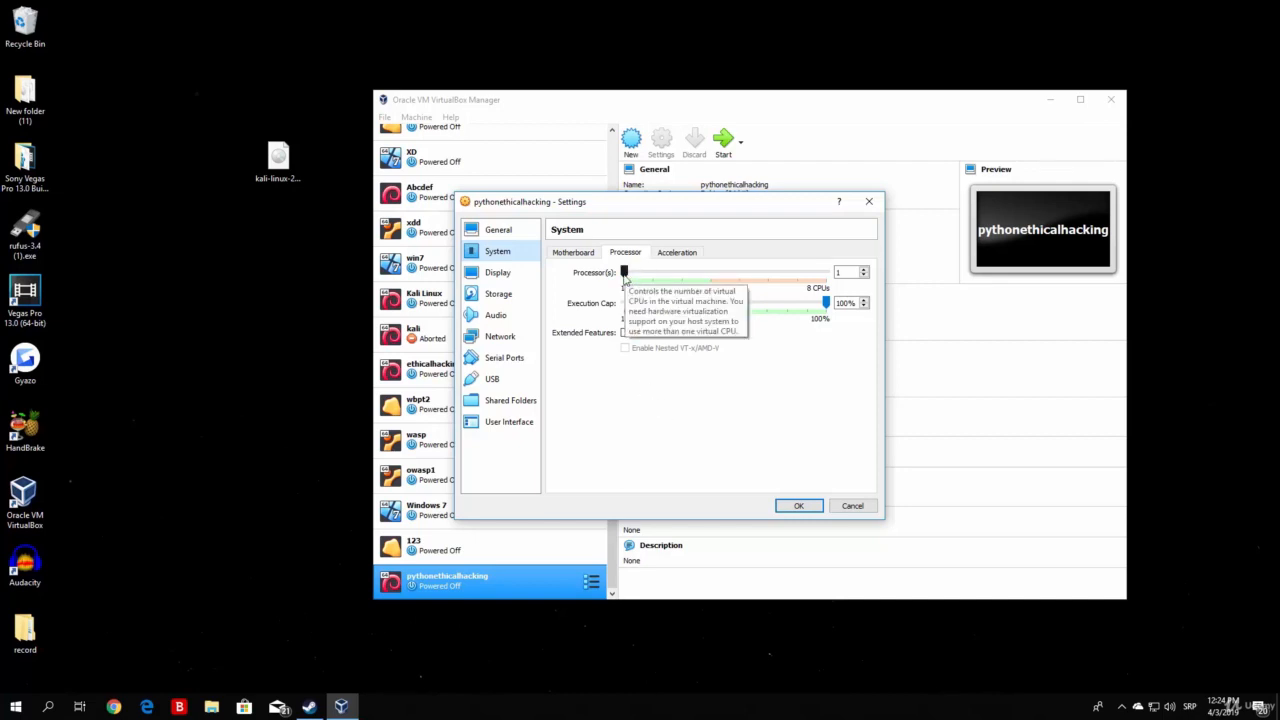
# Step: Try 2 processors and a 48% execution cap for the machine, restoring them to 1 processor and 100%
pyautogui.moveTo(624, 274); pyautogui.dragTo(664, 276)
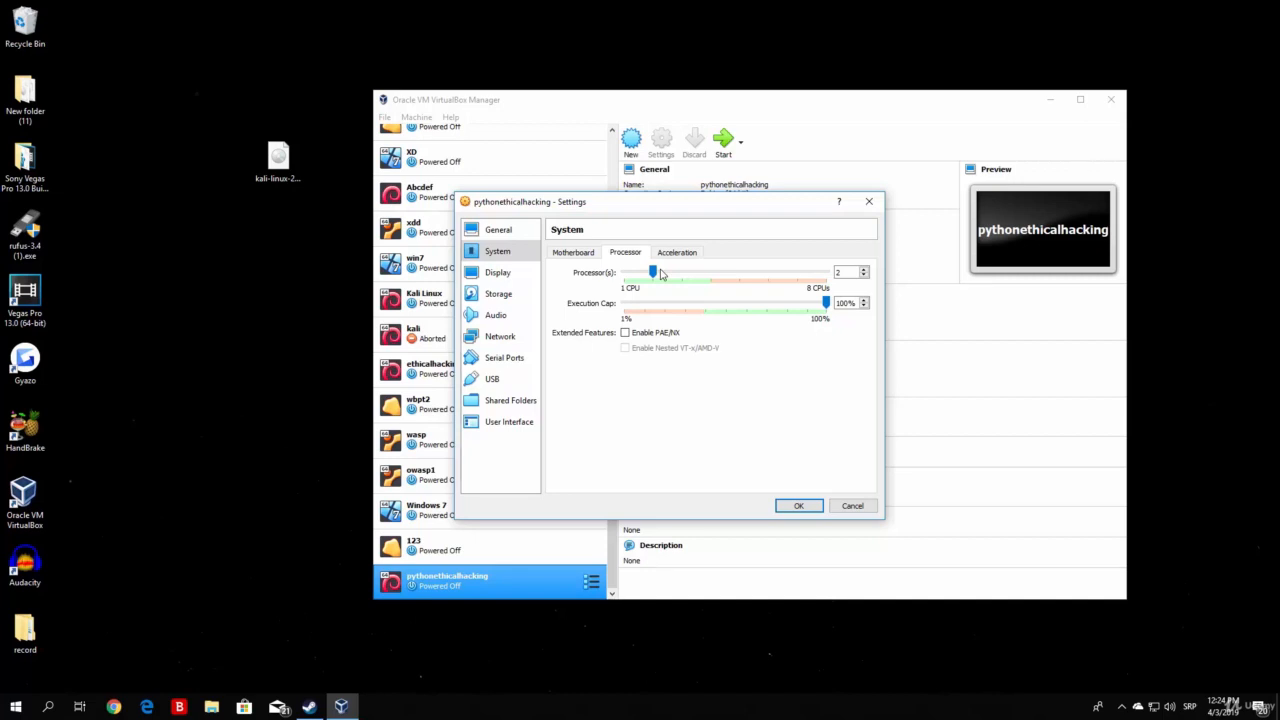
pyautogui.moveTo(653, 273); pyautogui.dragTo(624, 278)
pyautogui.moveTo(826, 302); pyautogui.dragTo(722, 304)
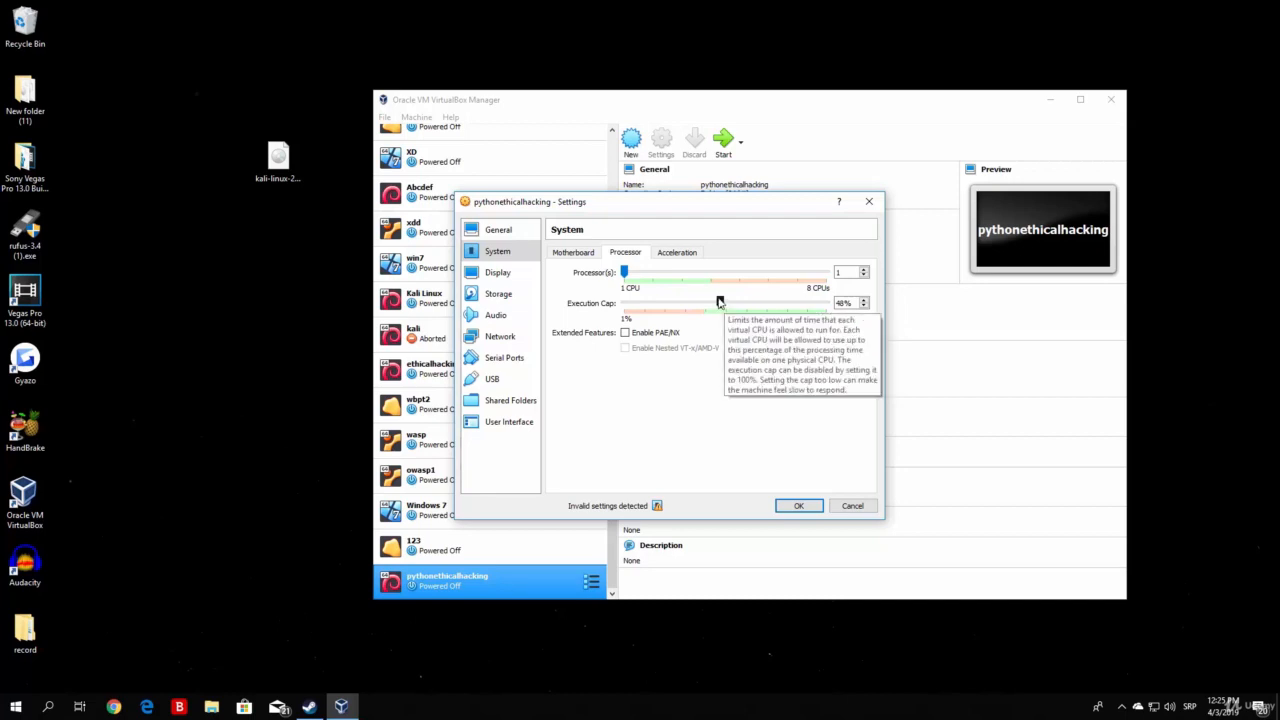
pyautogui.moveTo(719, 302); pyautogui.dragTo(846, 303)
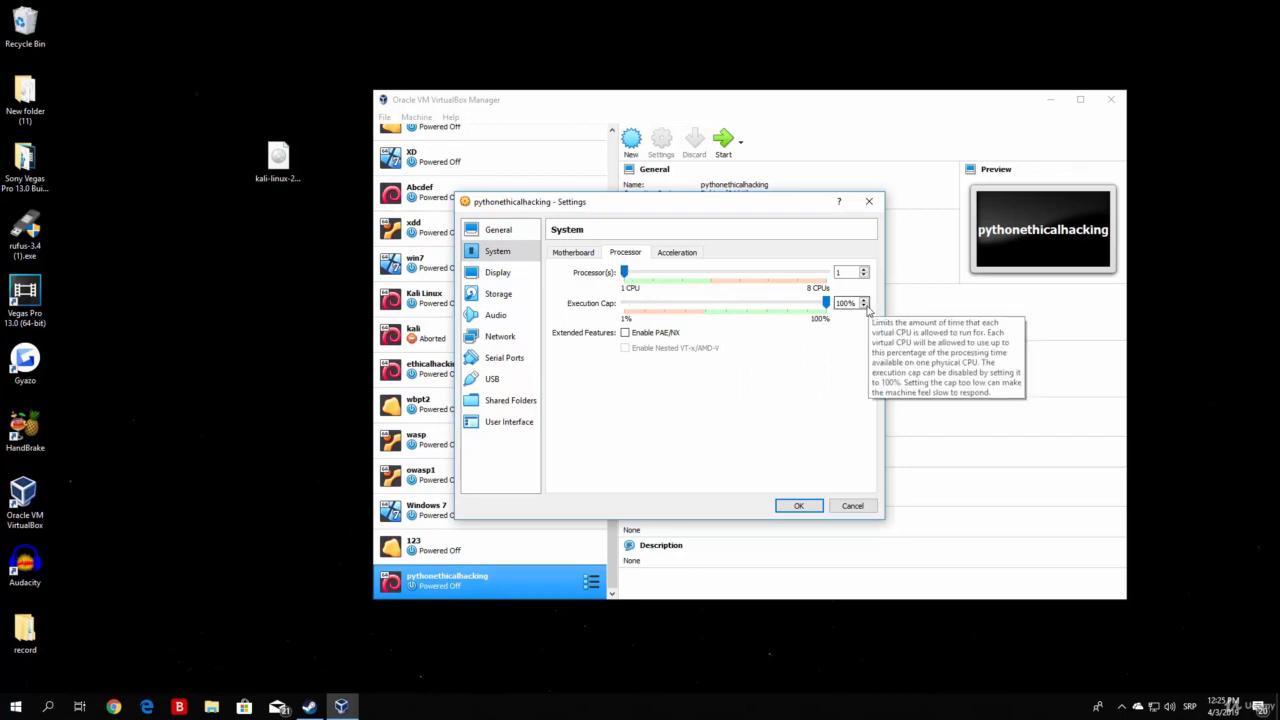
# Step: Review the machine's acceleration, processor, motherboard and display settings
pyautogui.click(677, 253)
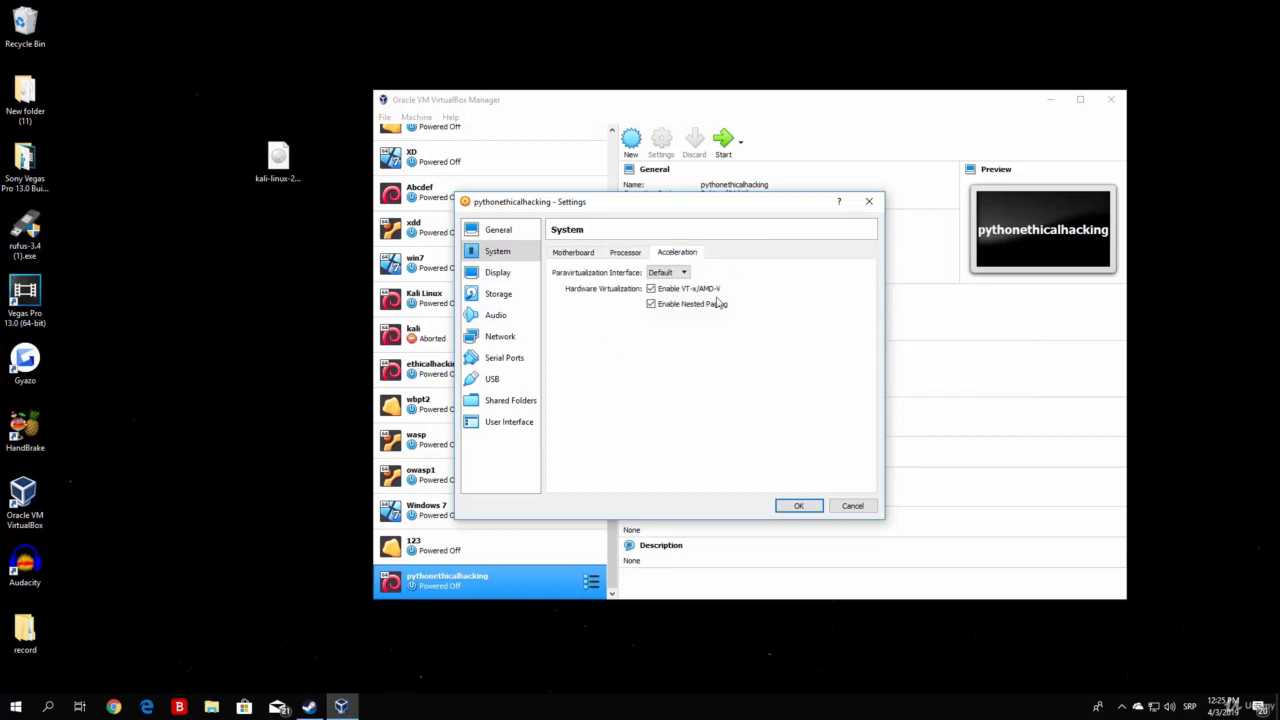
pyautogui.click(623, 253)
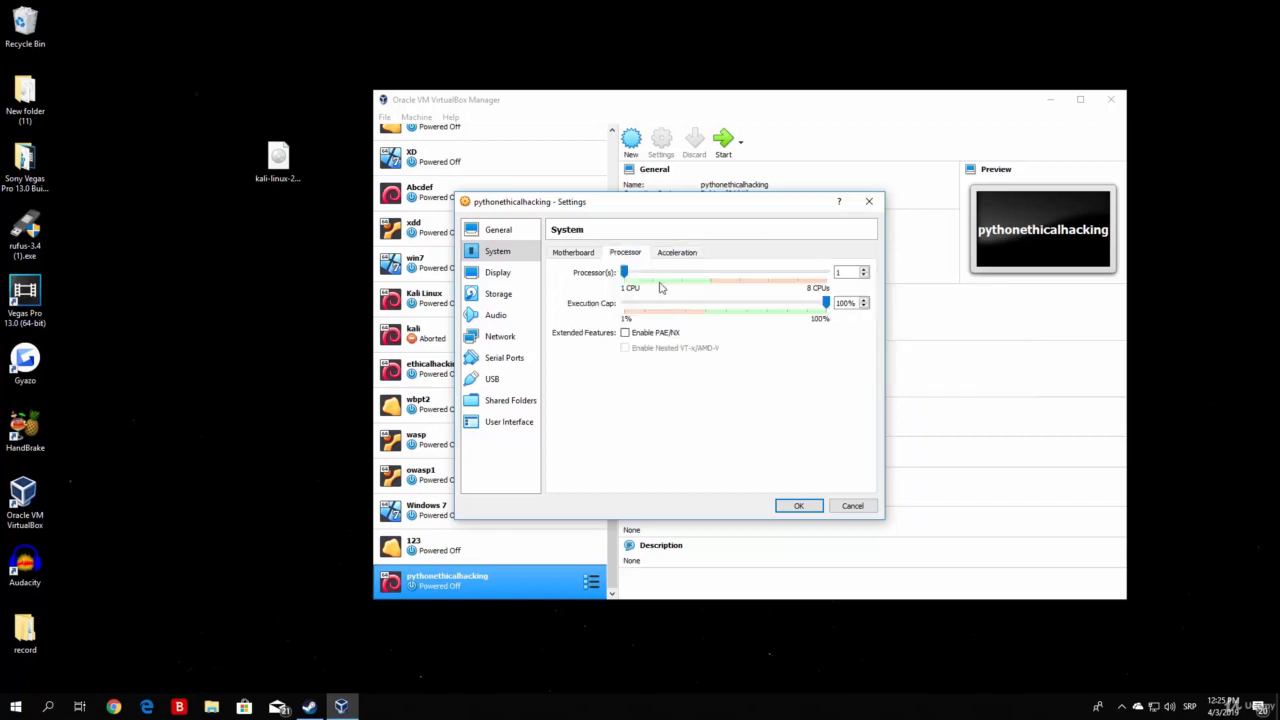
pyautogui.click(566, 253)
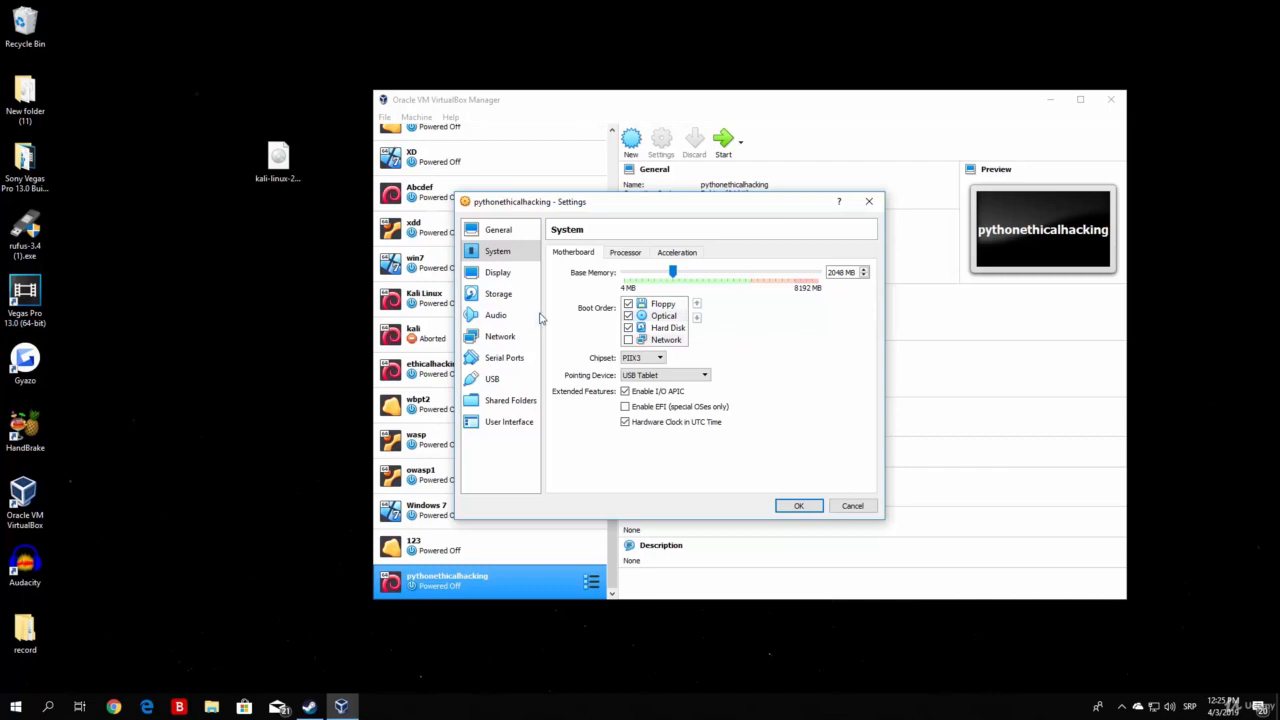
pyautogui.click(505, 274)
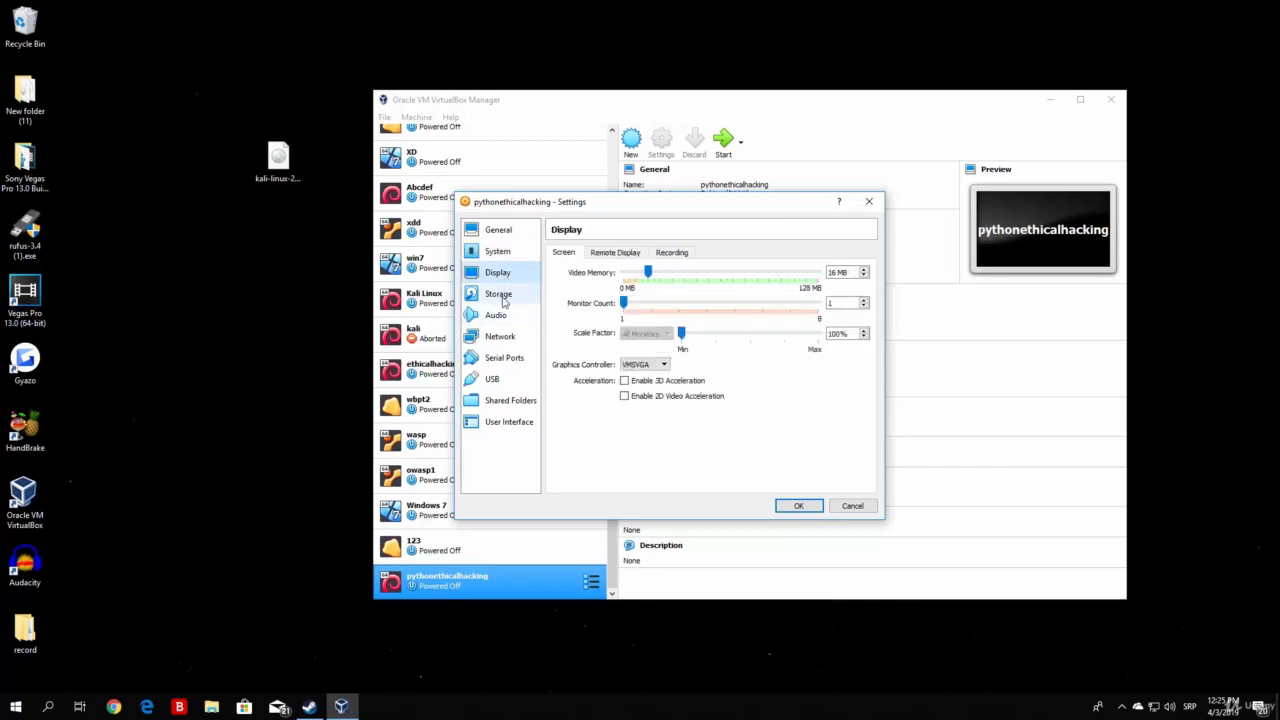
# Step: Remove the empty optical drive from the machine's IDE storage controller
pyautogui.click(503, 296)
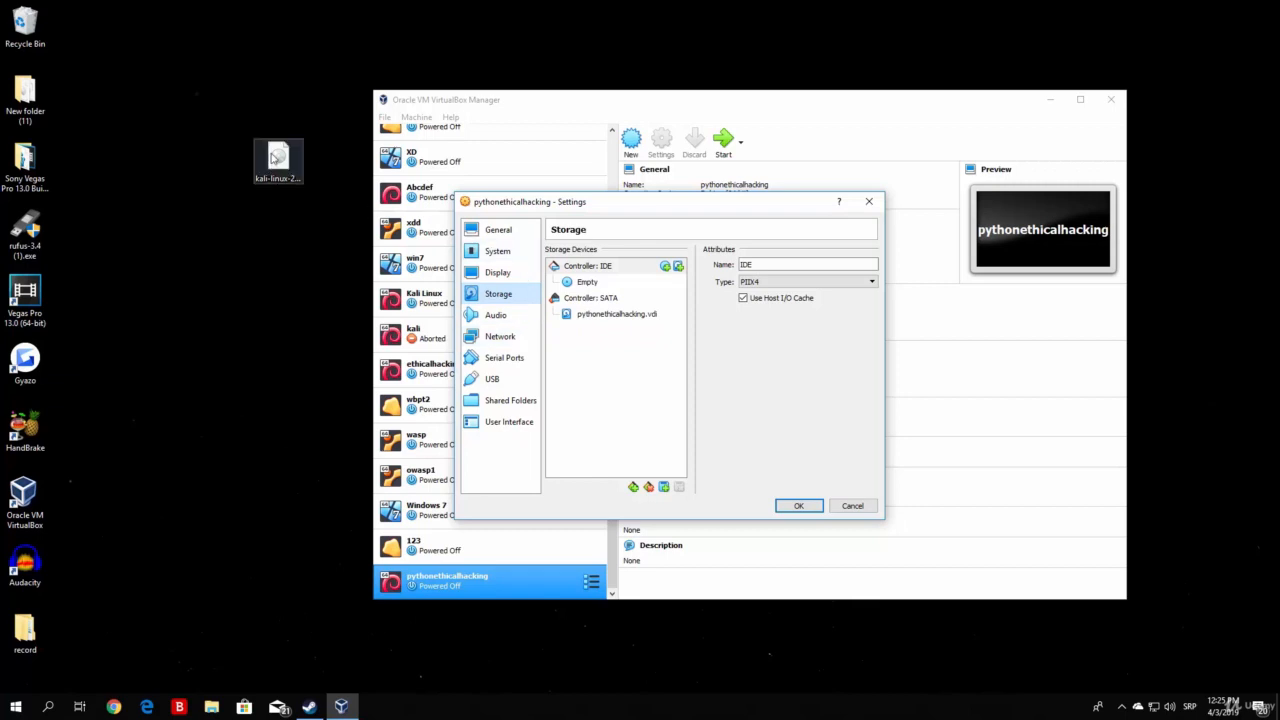
pyautogui.click(280, 165)
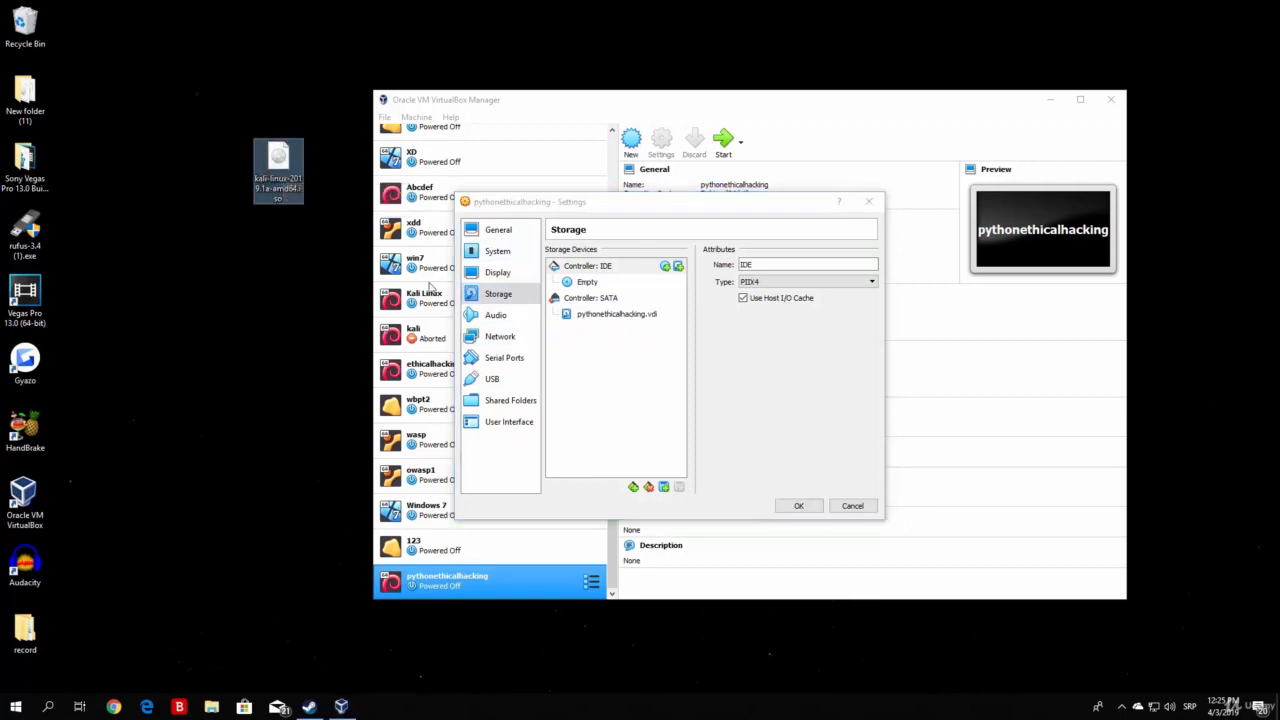
pyautogui.rightClick(580, 283)
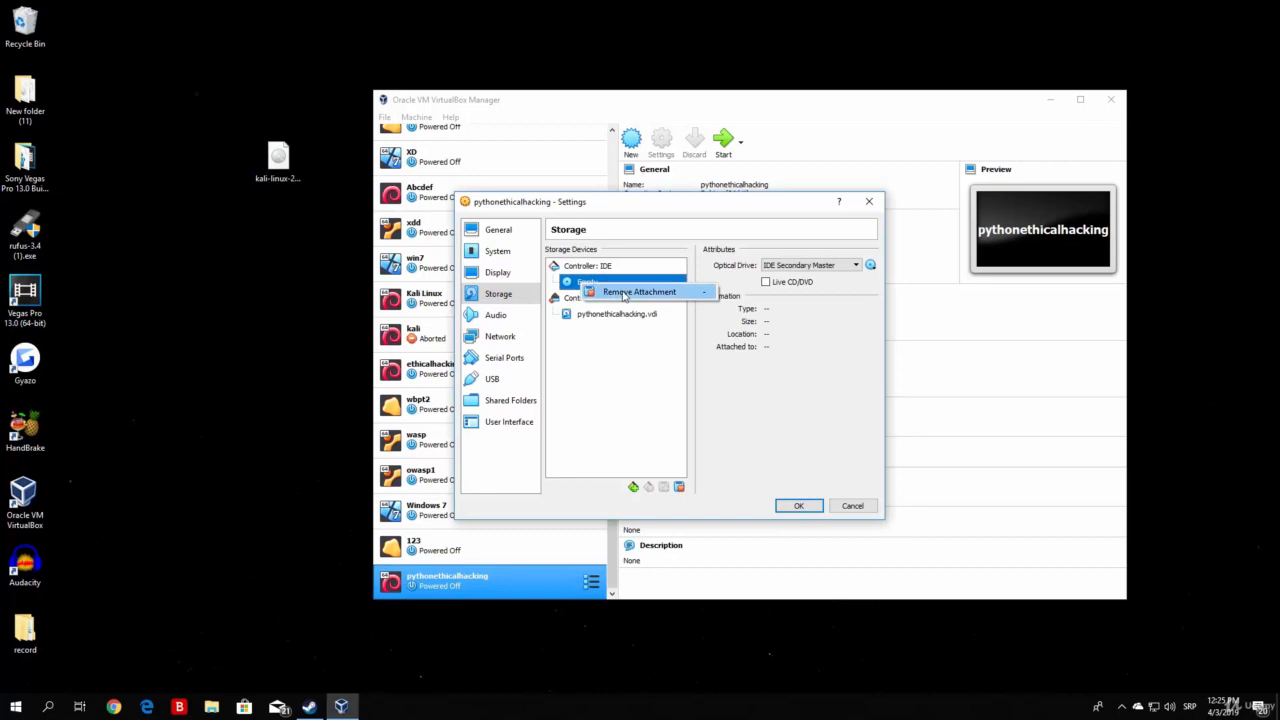
pyautogui.click(624, 292)
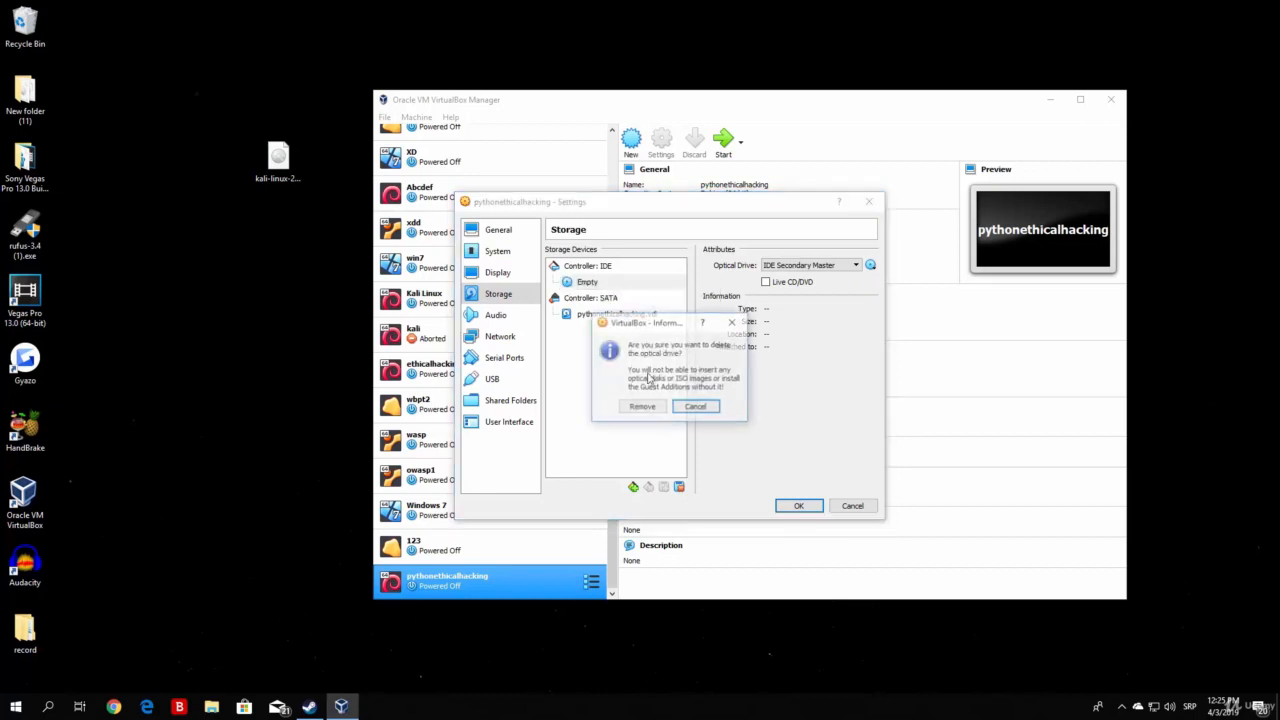
pyautogui.click(643, 412)
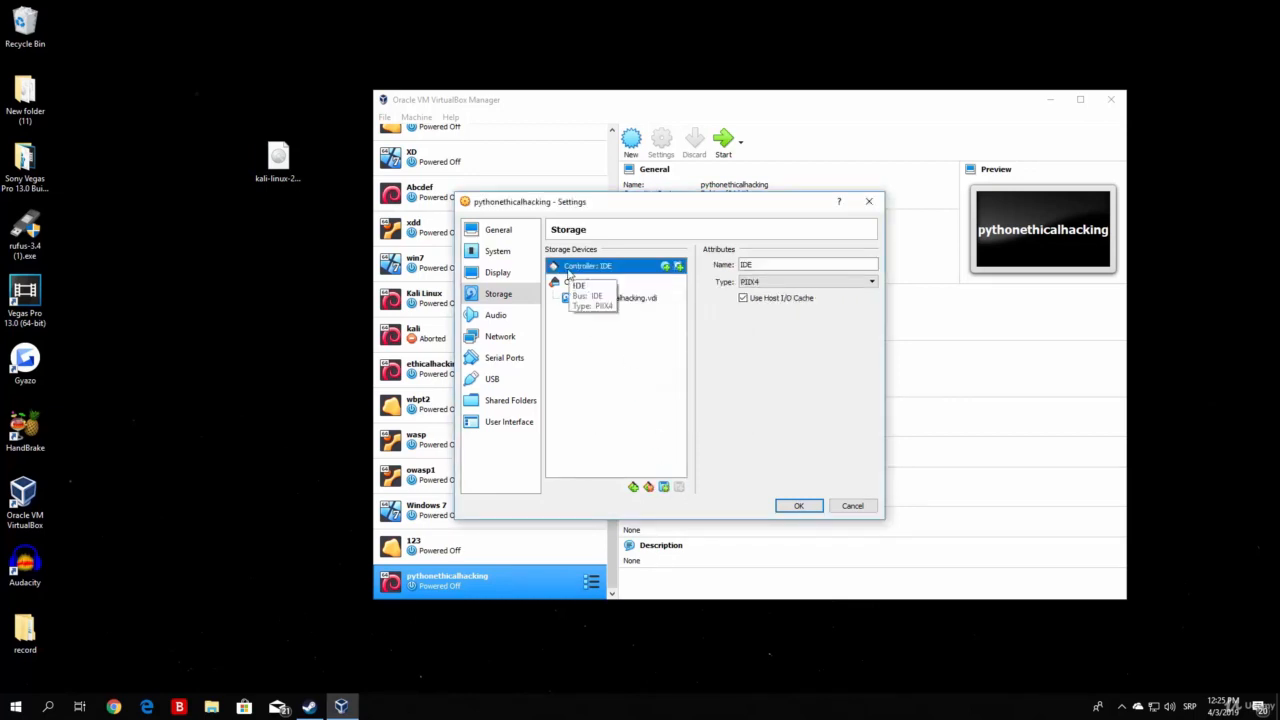
# Step: Add an optical drive to the IDE controller and load kali-linux-2019.1a-amd64.iso from the Desktop into it
pyautogui.click(665, 267)
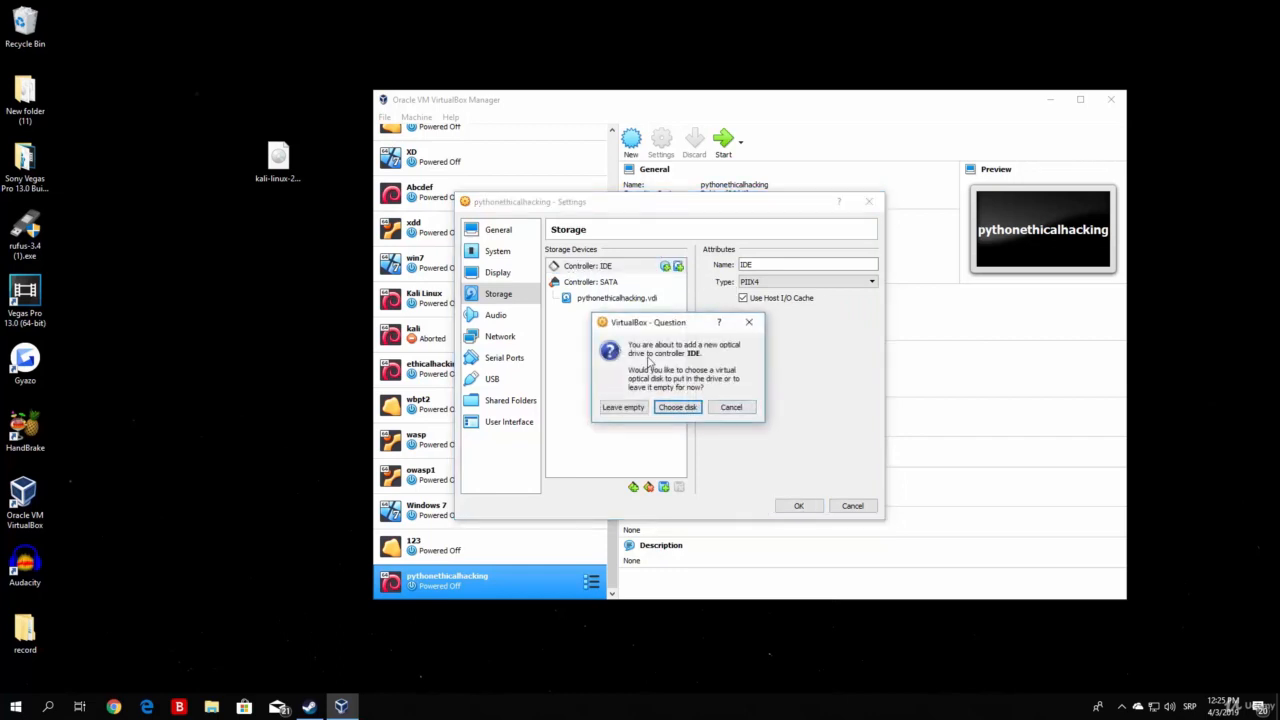
pyautogui.click(689, 408)
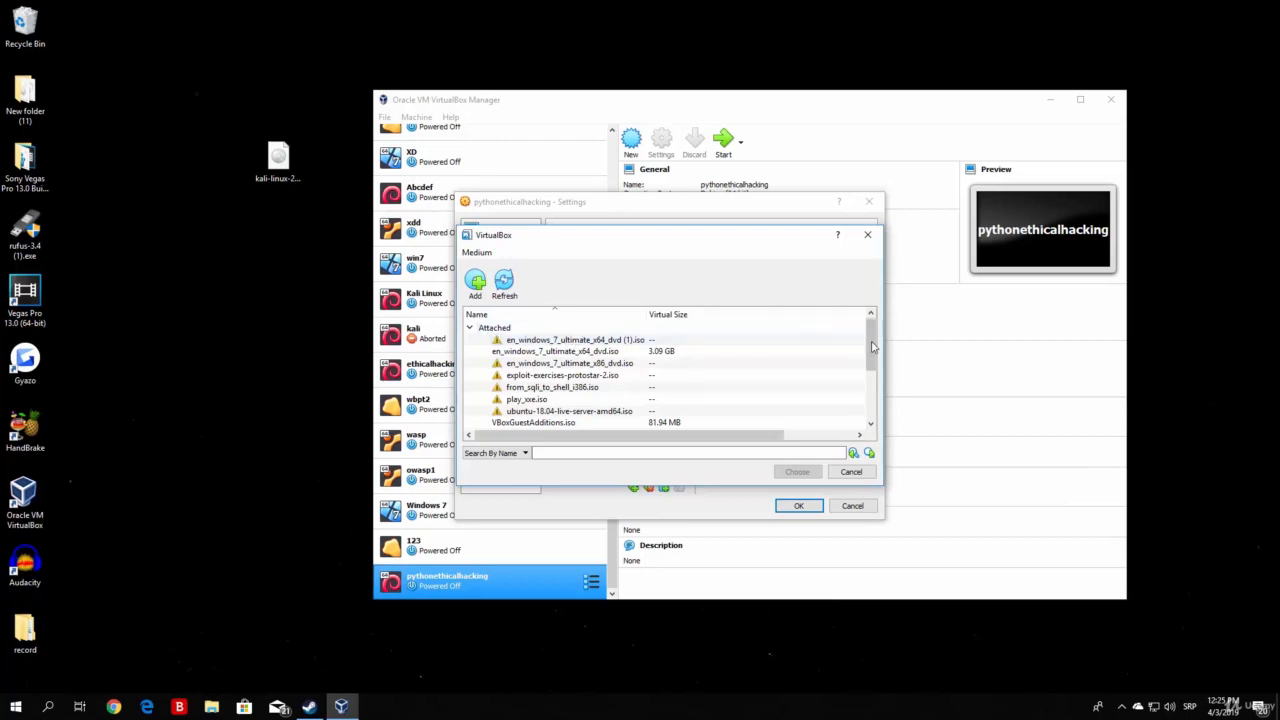
pyautogui.moveTo(872, 348)
pyautogui.mouseDown()
pyautogui.moveTo(873, 397)
pyautogui.moveTo(875, 341)
pyautogui.mouseUp()
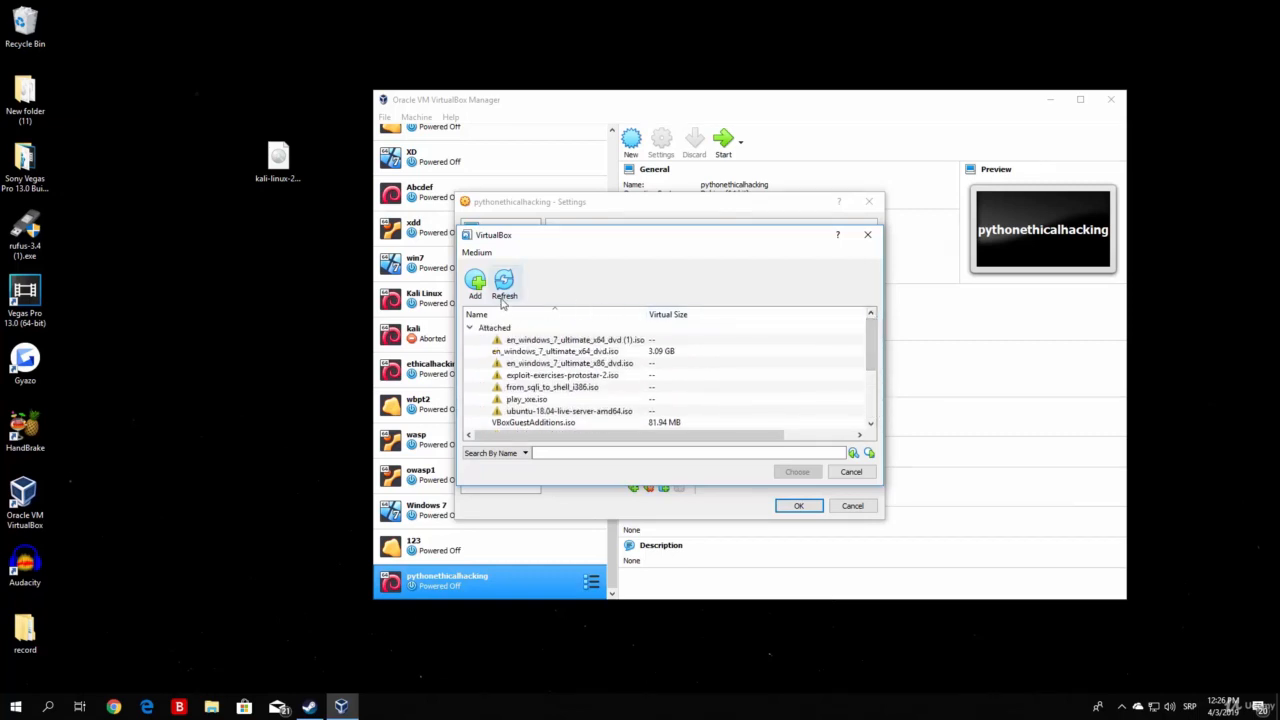
pyautogui.click(476, 283)
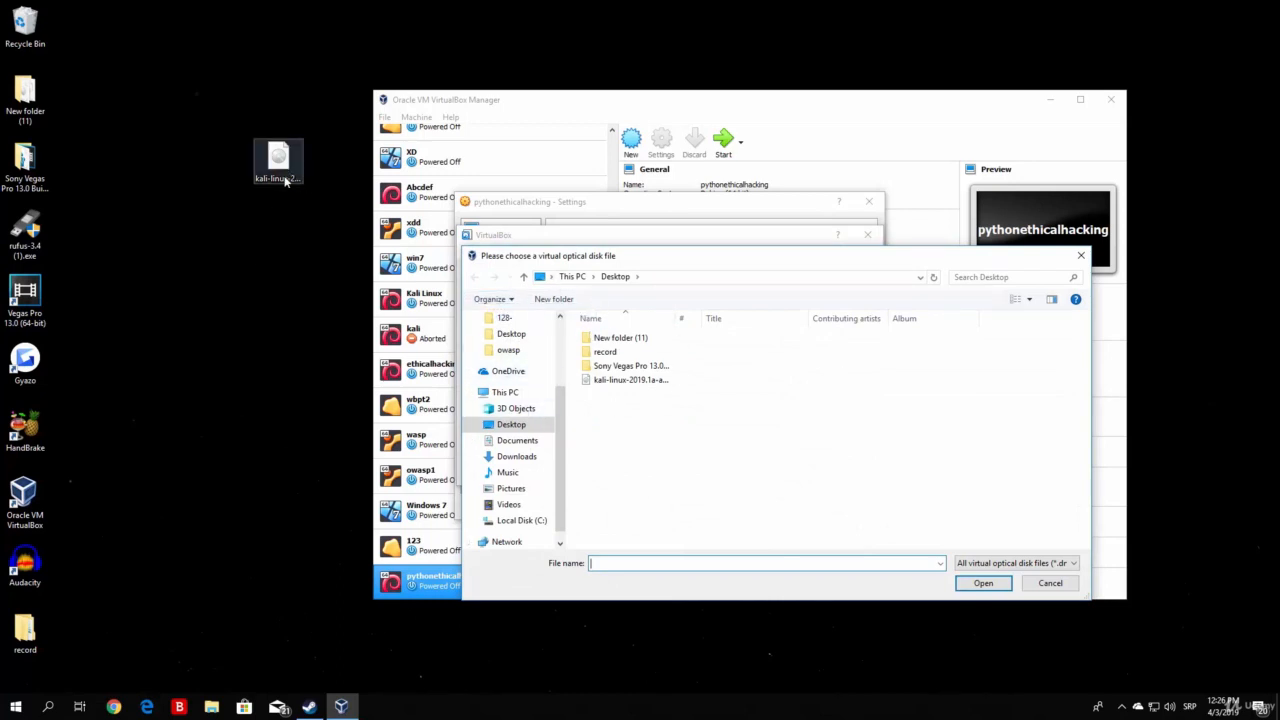
pyautogui.click(285, 180)
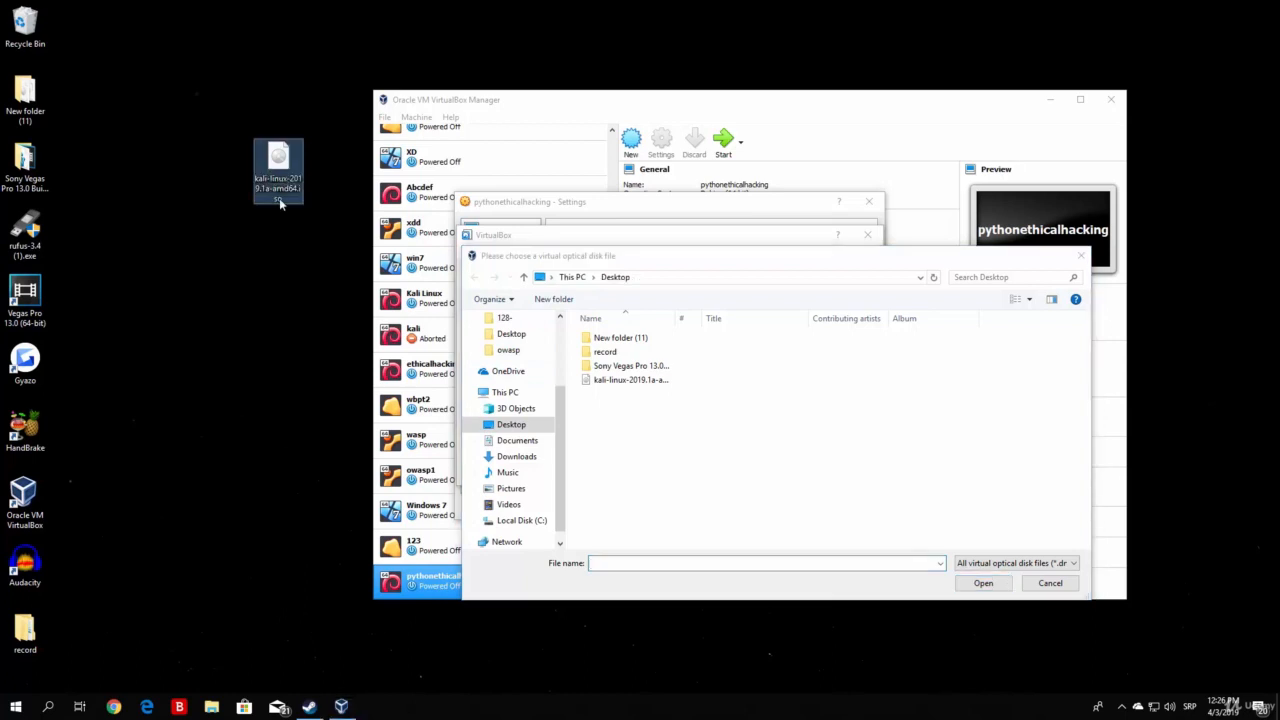
pyautogui.click(618, 381)
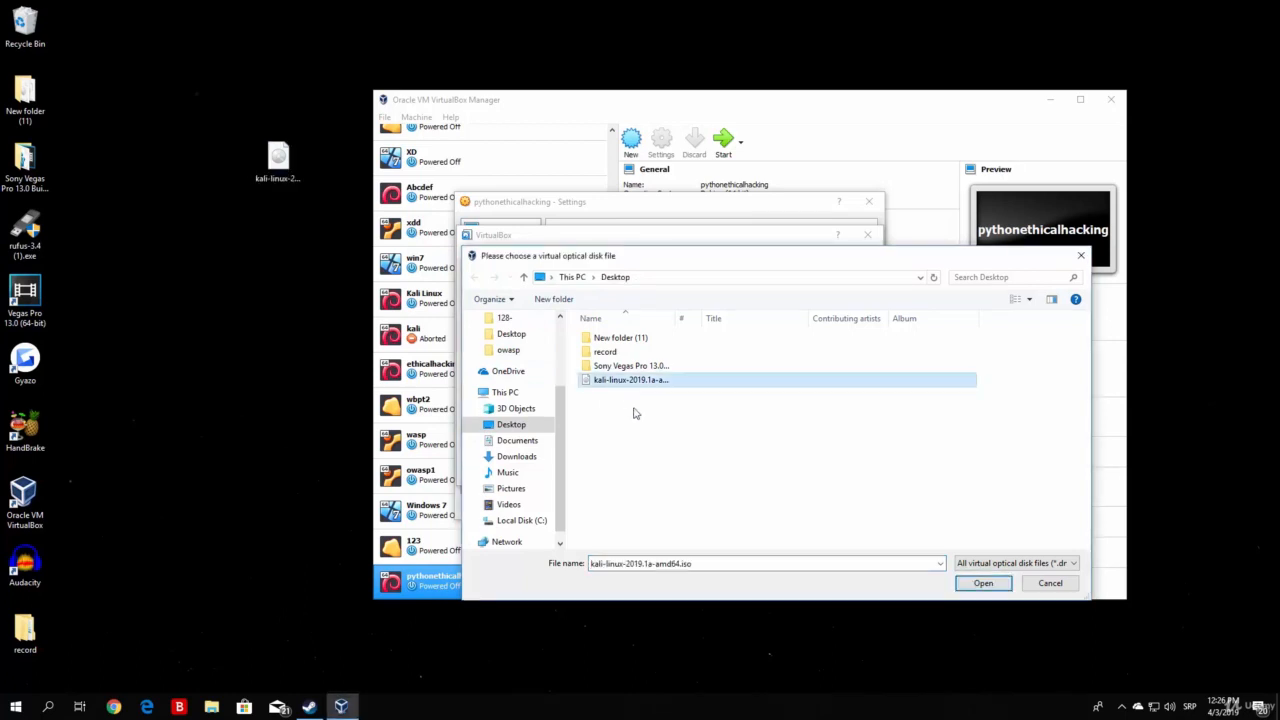
pyautogui.click(1001, 590)
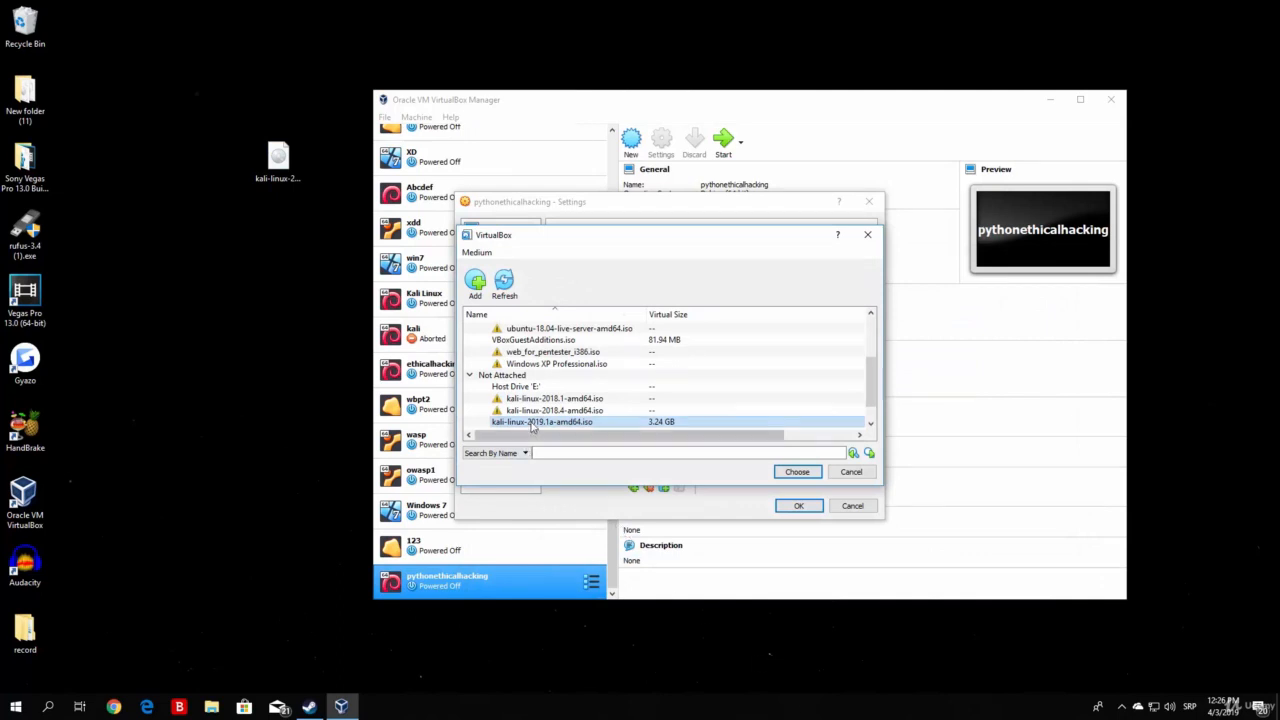
pyautogui.doubleClick(540, 421)
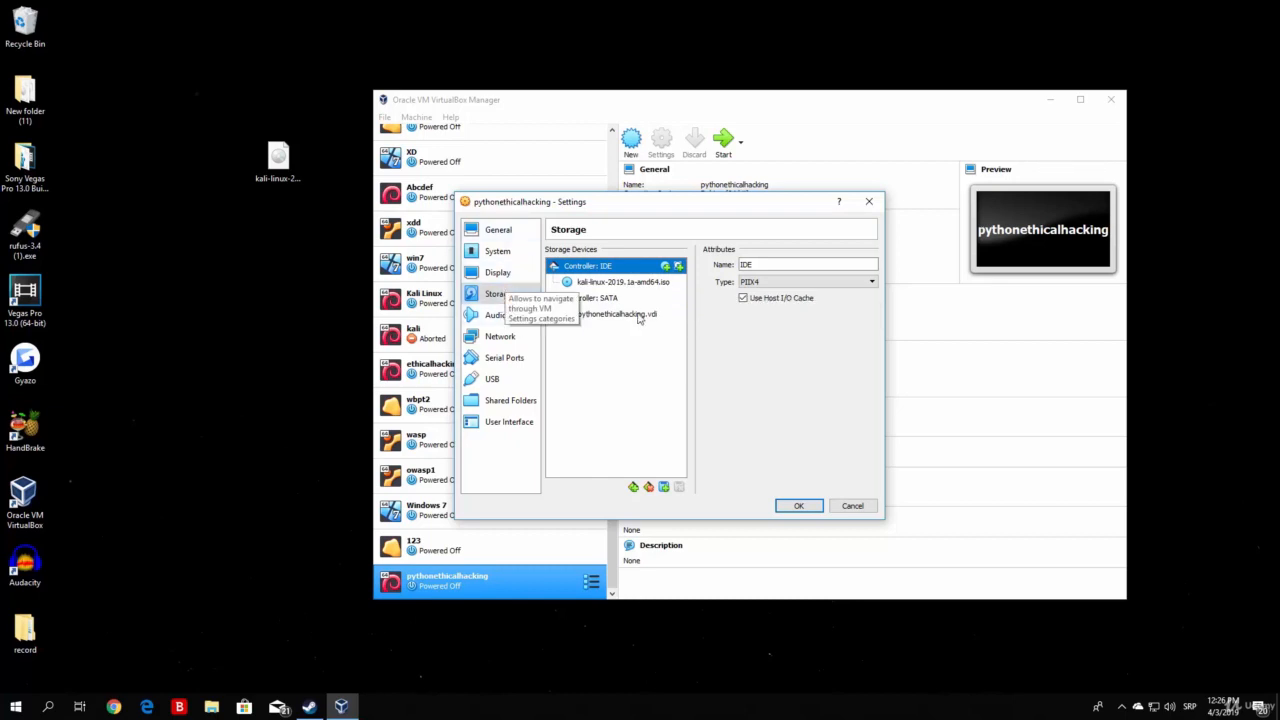
# Step: Save the machine's settings after checking its network adapter, and start the pythonethicalhacking machine with the manager window minimized
pyautogui.click(472, 336)
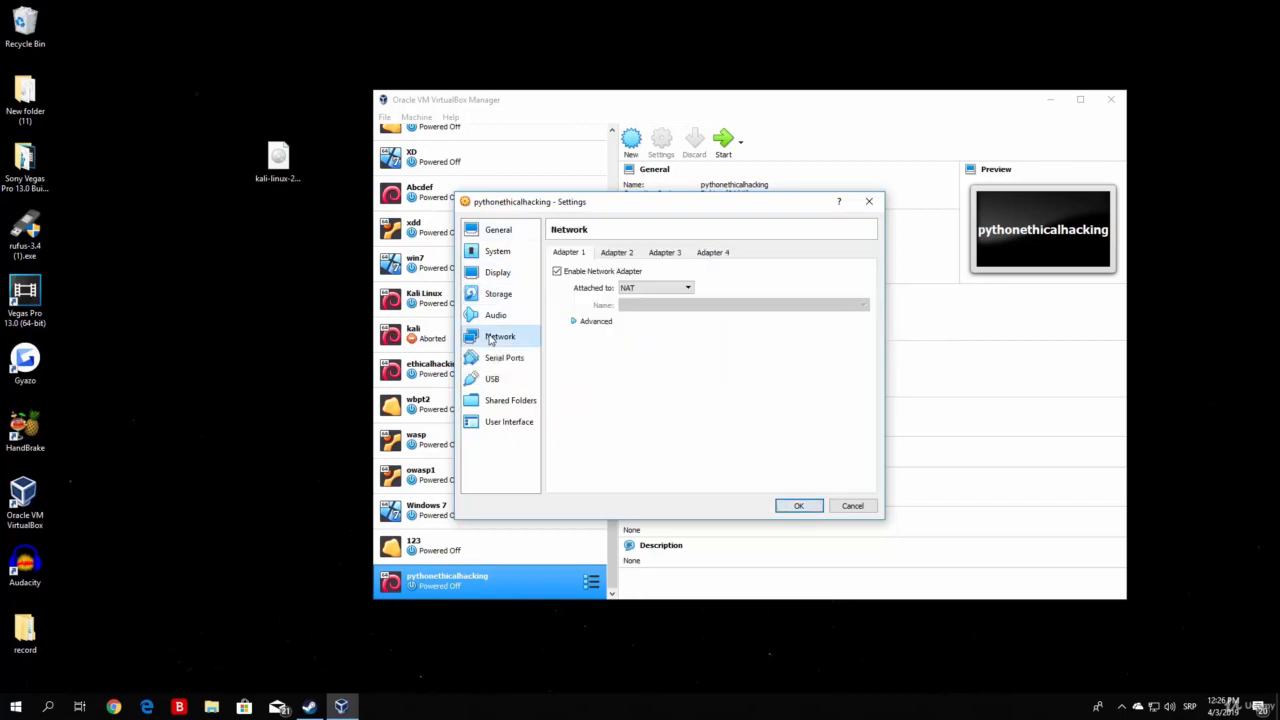
pyautogui.click(503, 294)
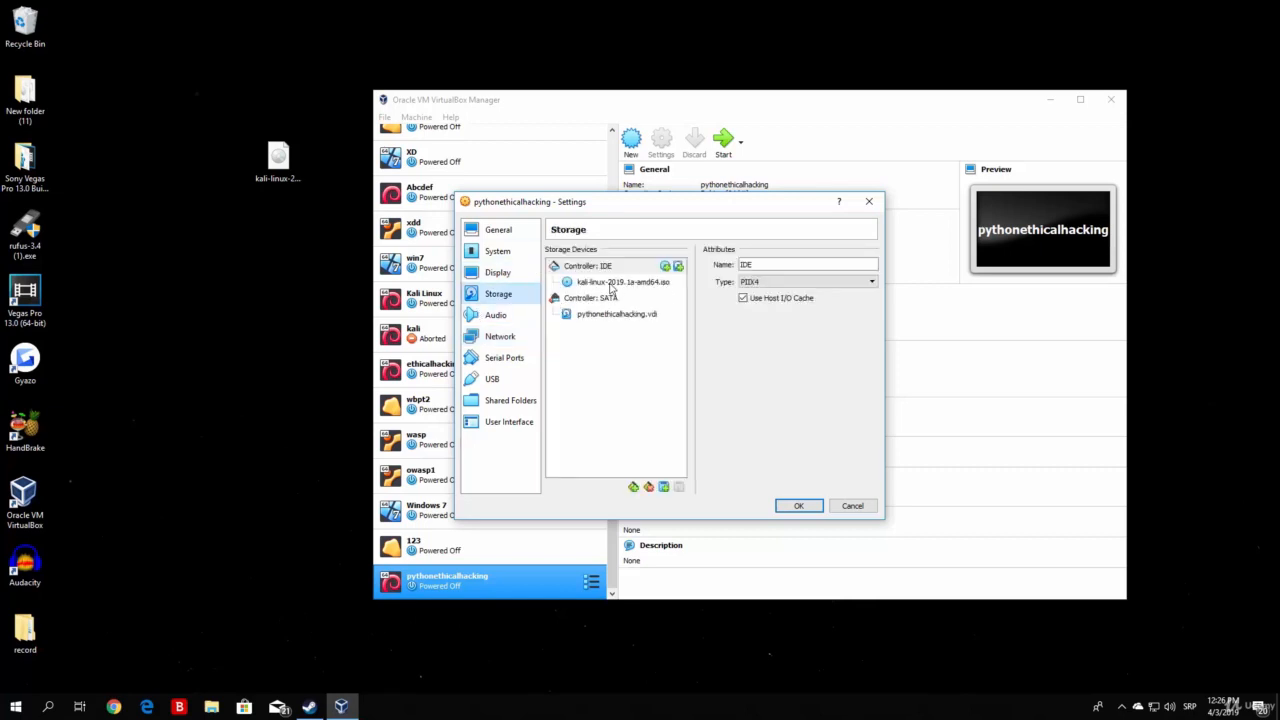
pyautogui.click(808, 509)
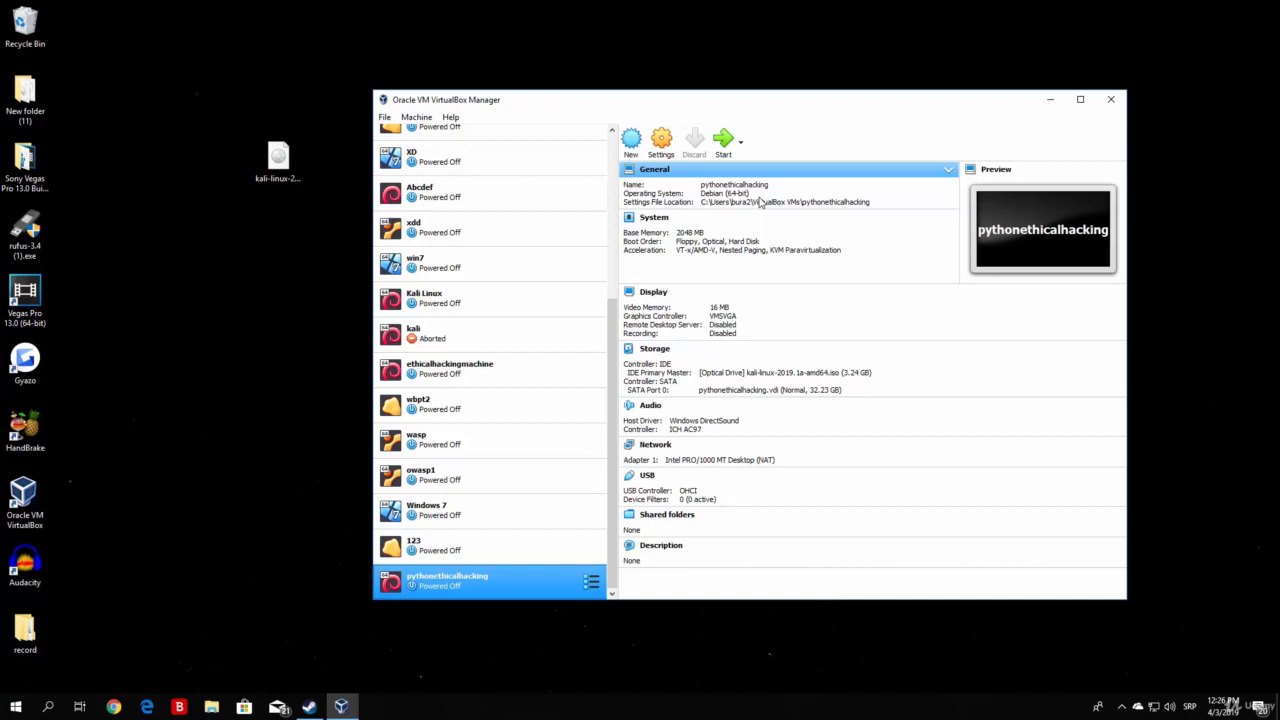
pyautogui.click(724, 141)
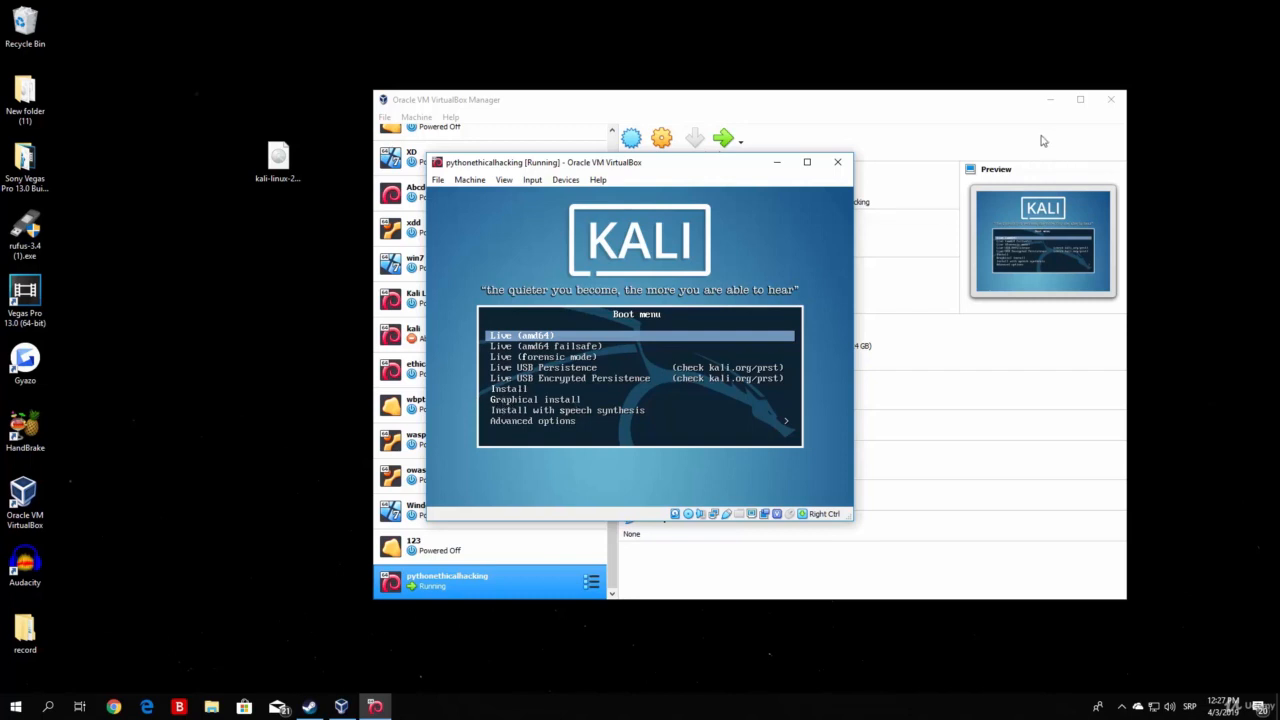
pyautogui.click(1049, 99)
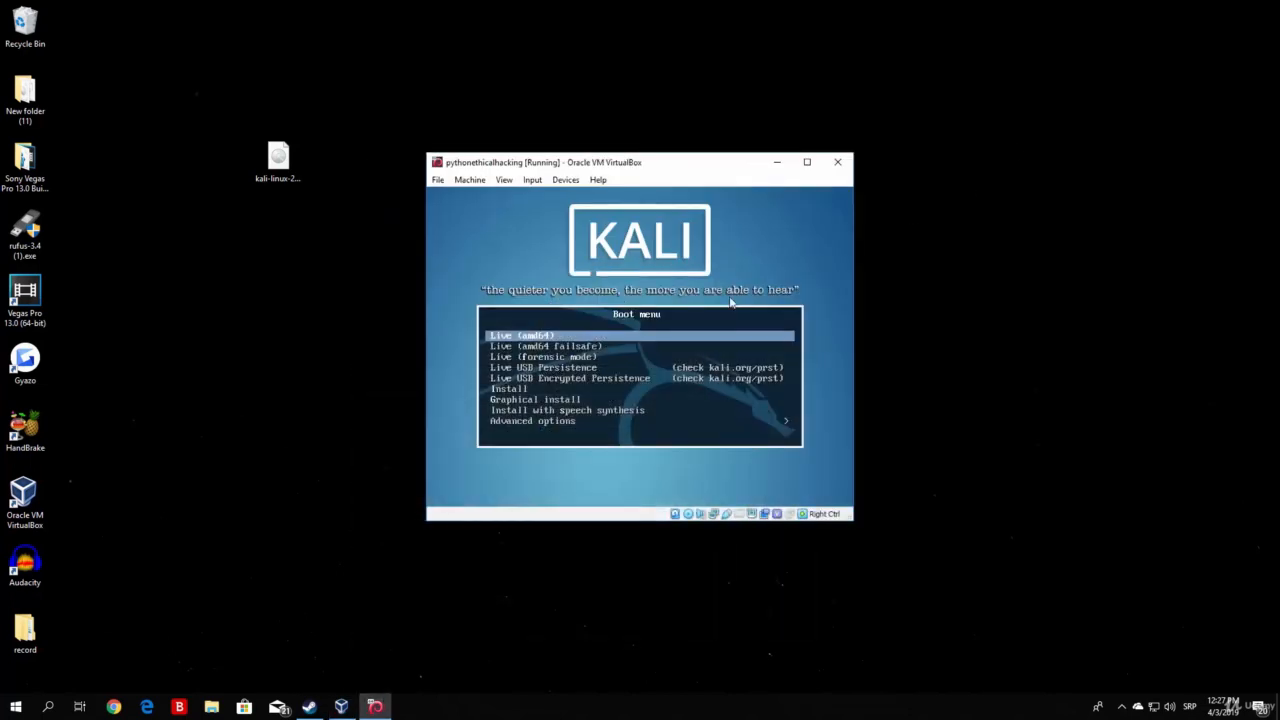
# Step: Maximize the virtual machine window and launch the non-graphical Install option from the Kali boot menu
pyautogui.press('Down')
pyautogui.press('Down')
pyautogui.press('Down')
pyautogui.press('Down')
pyautogui.press('Down')
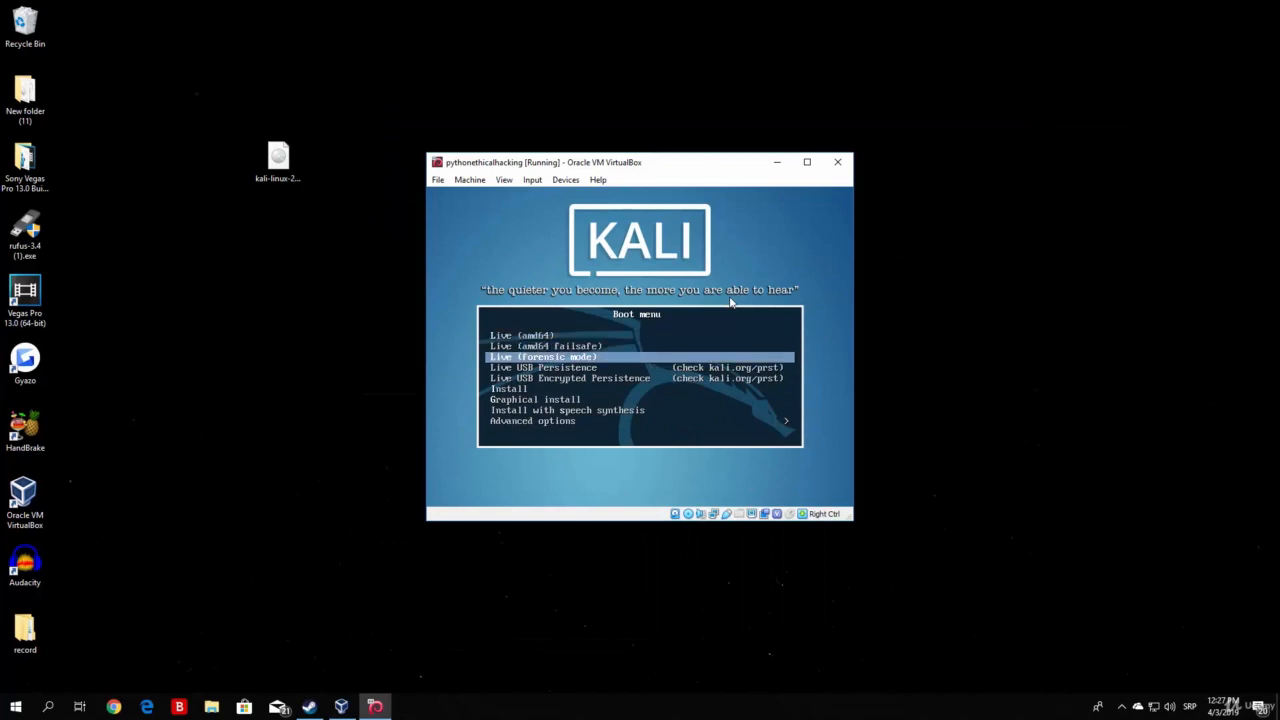
pyautogui.press('Down')
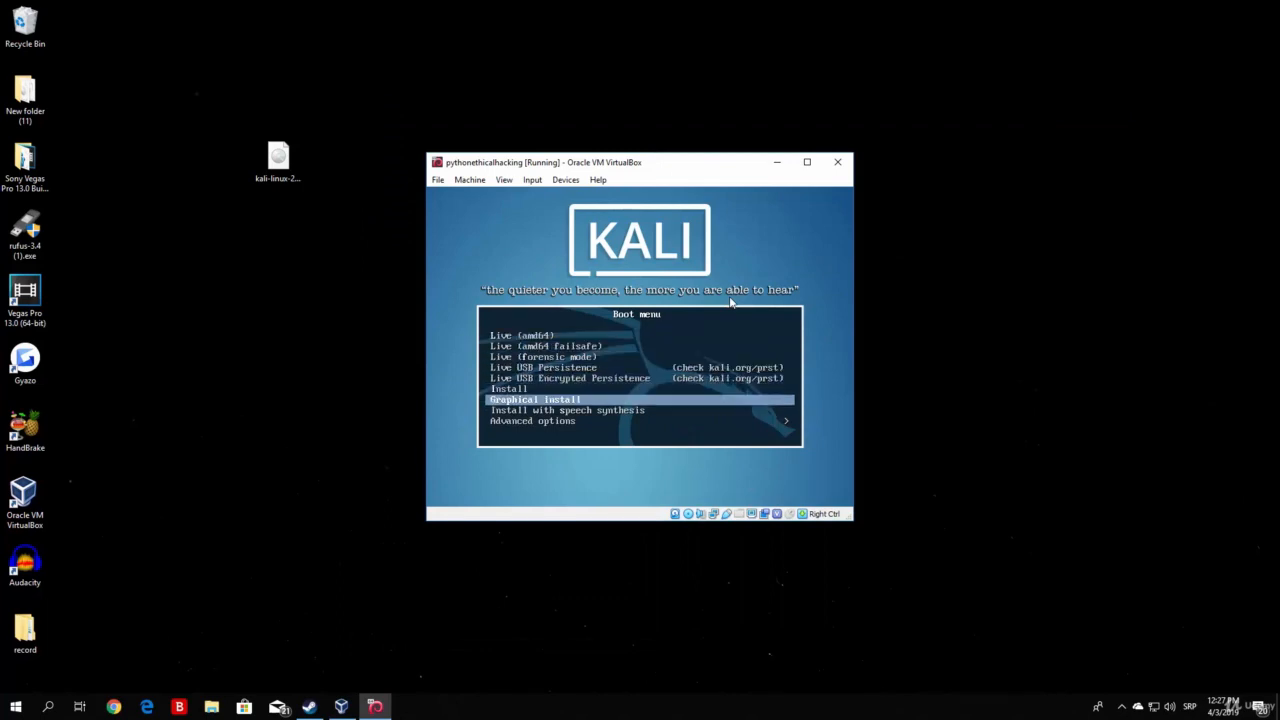
pyautogui.press('Up')
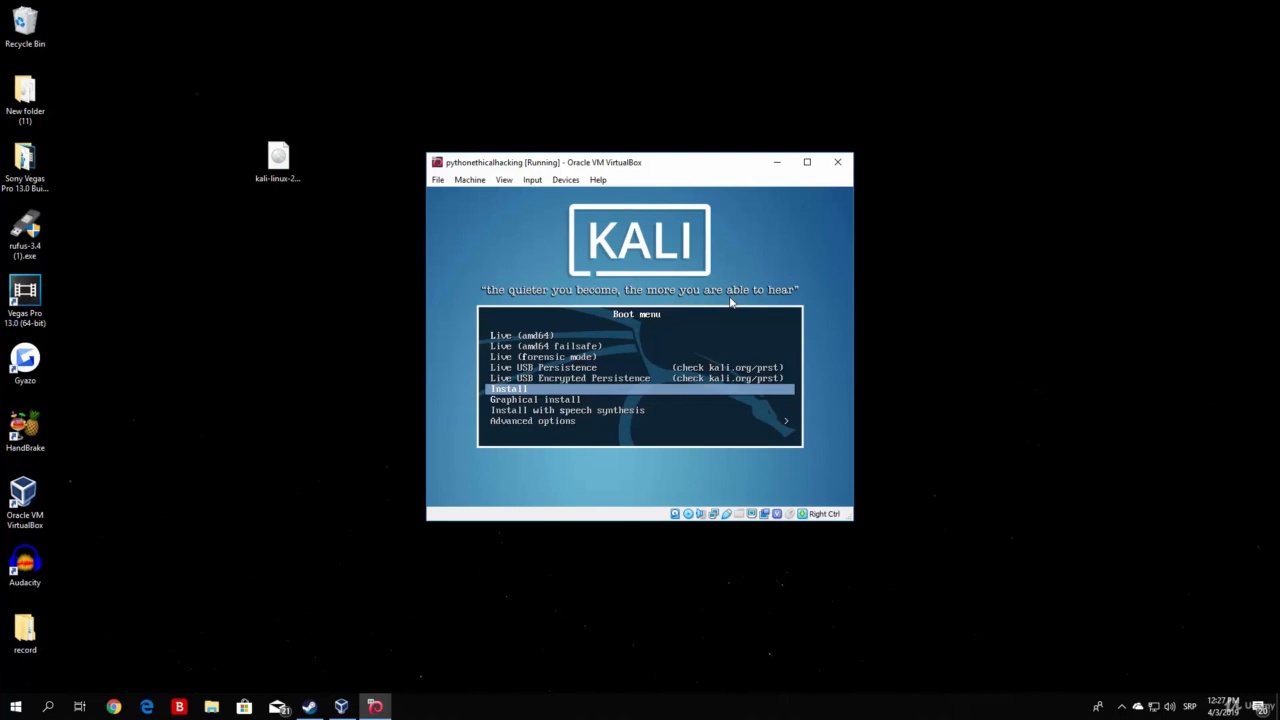
pyautogui.press('Down')
pyautogui.press('Up')
pyautogui.click(806, 164)
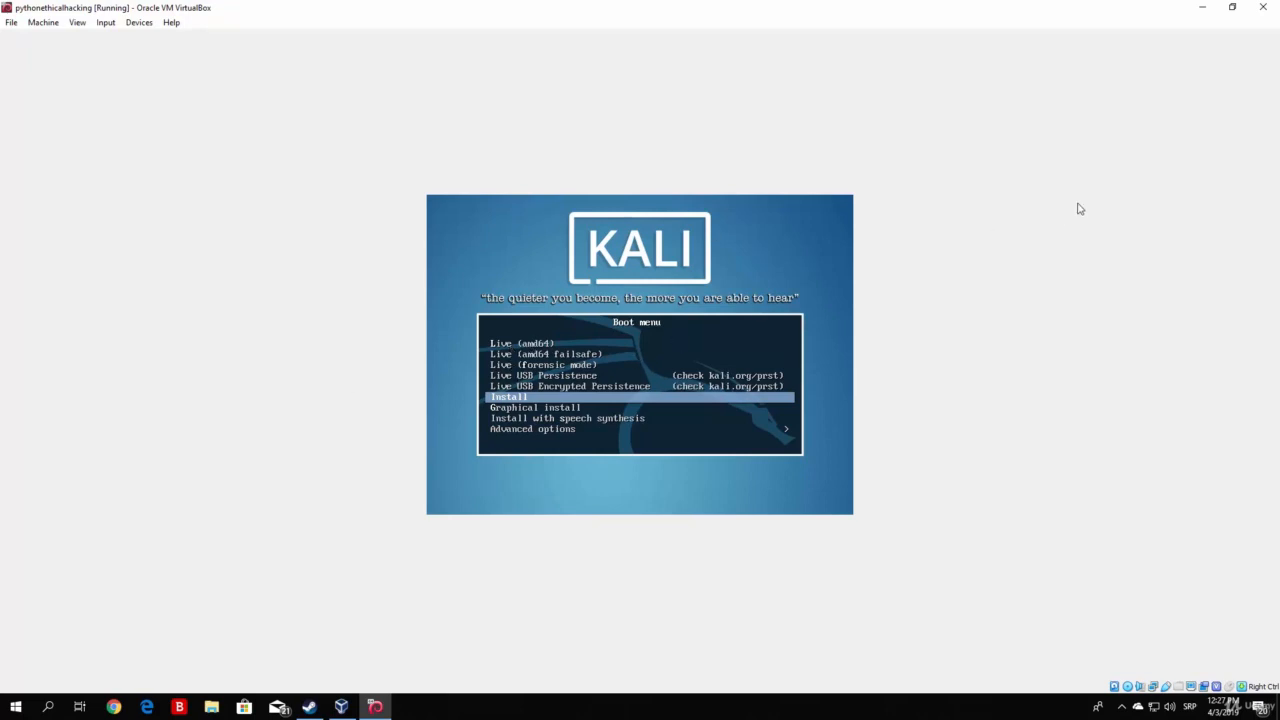
pyautogui.press('Up')
pyautogui.press('Up')
pyautogui.press('Up')
pyautogui.press('Down')
pyautogui.press('Down')
pyautogui.press('Down')
pyautogui.press('Return')
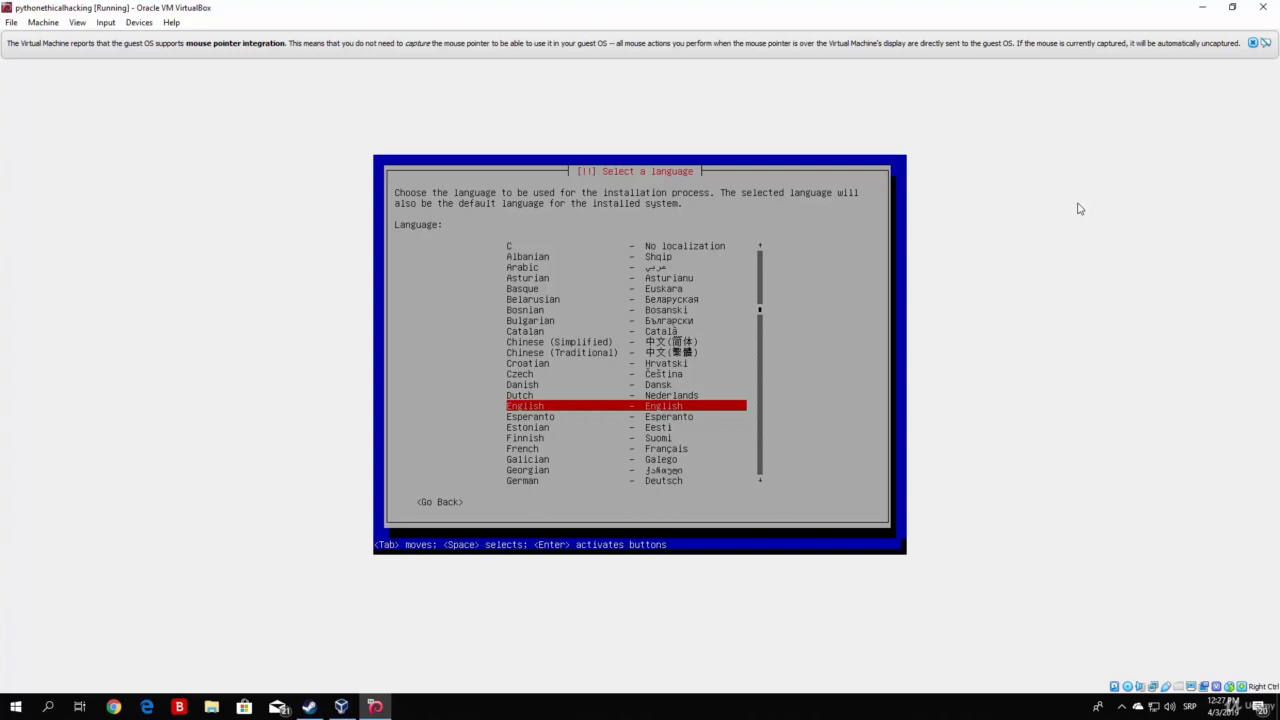
# Step: Dismiss the mouse integration notice and choose English as the language and United States as the location
pyautogui.click(1254, 44)
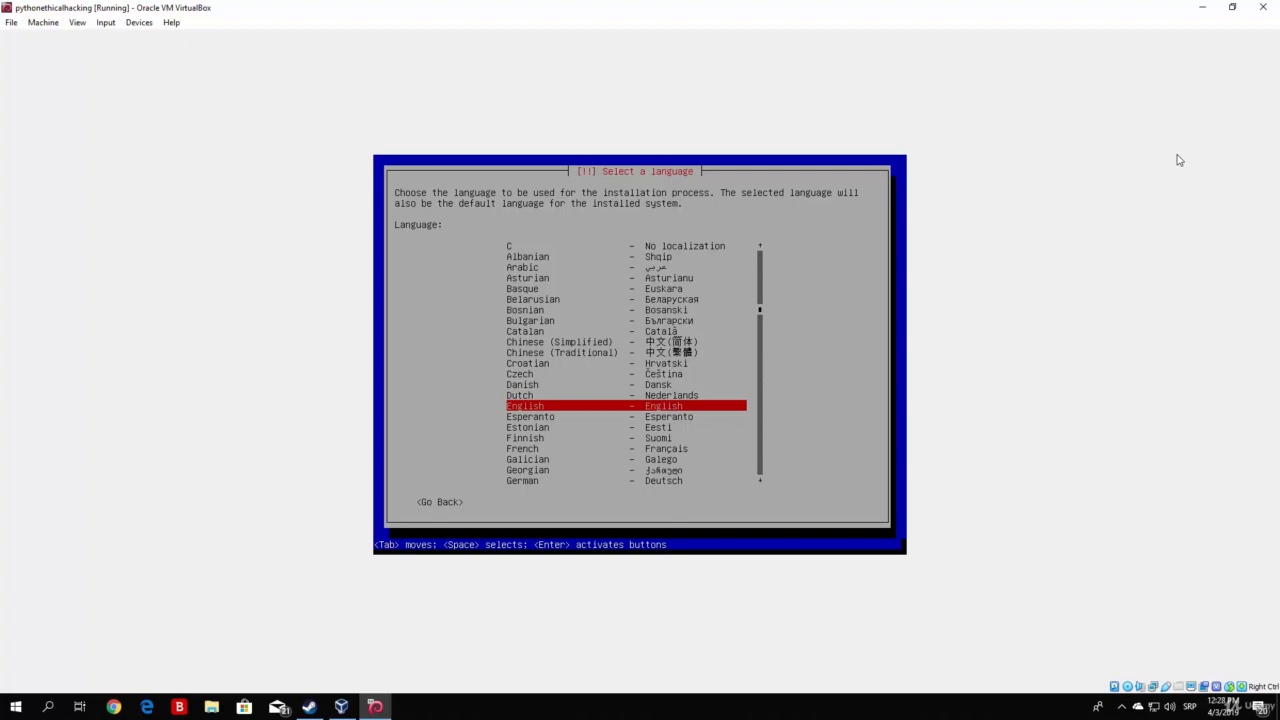
pyautogui.press('Return')
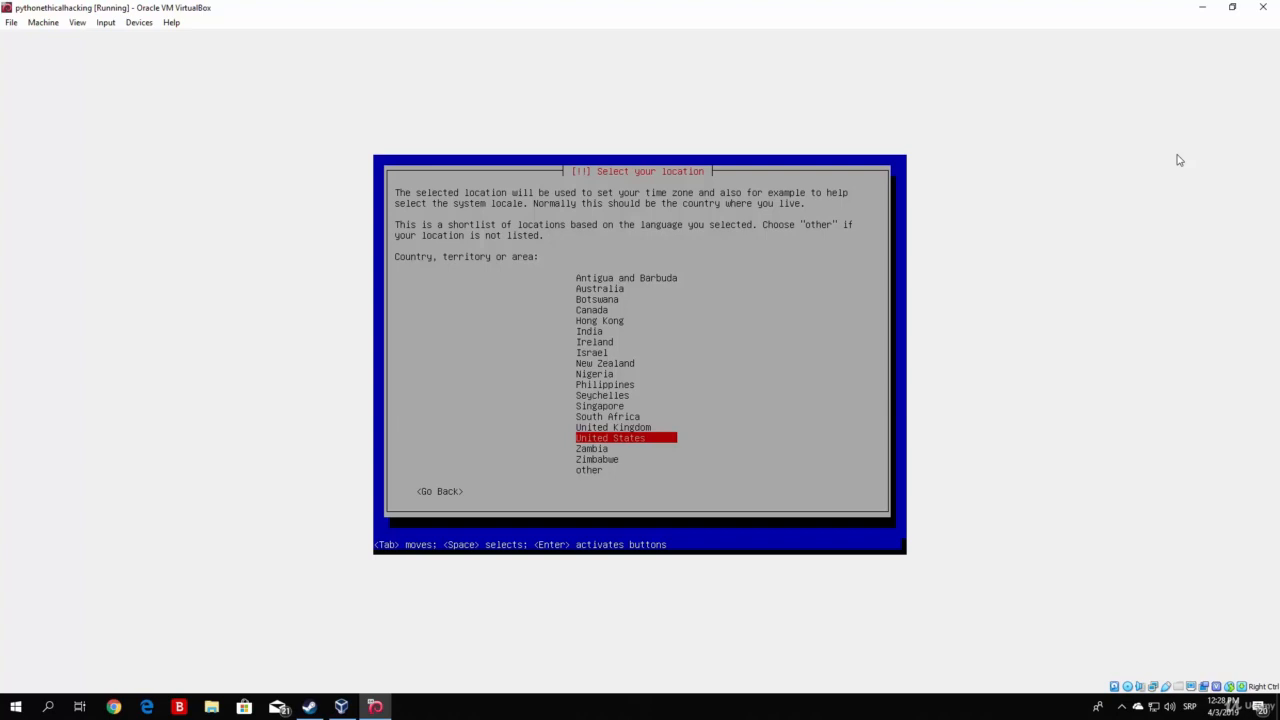
pyautogui.press('Return')
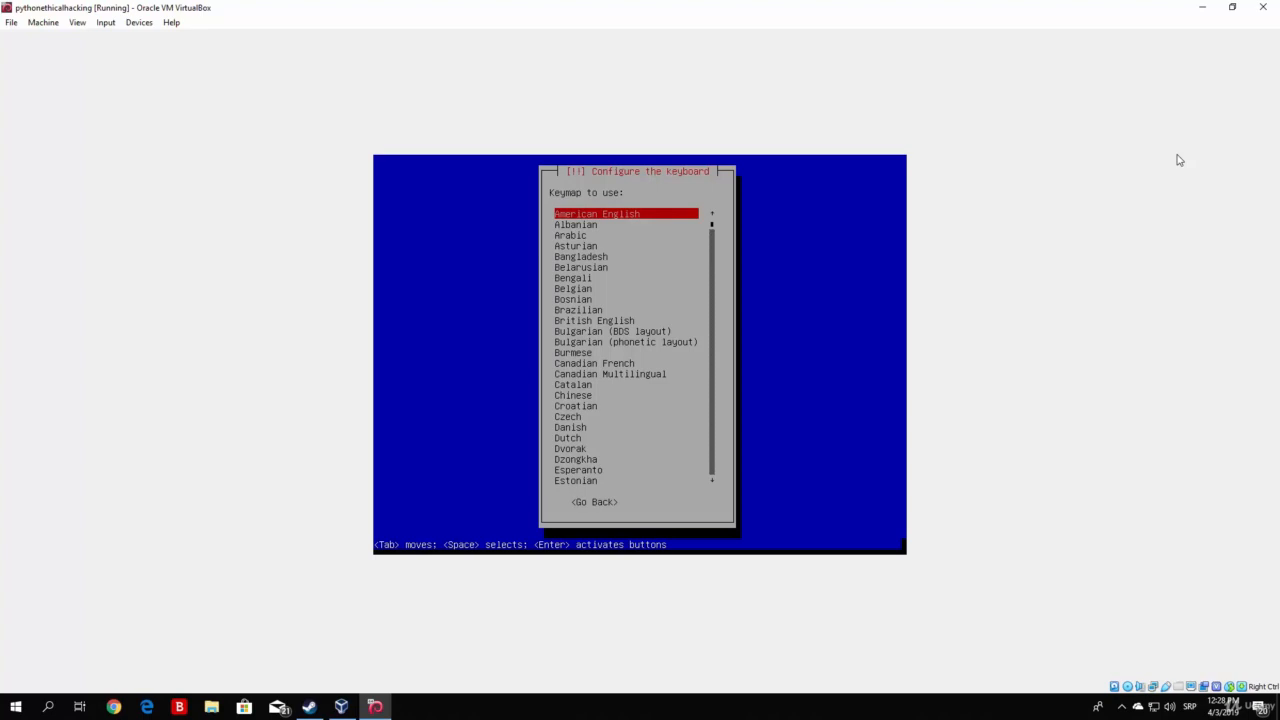
# Step: Look through the available keymaps and choose American English for the keyboard
pyautogui.press('Down')
pyautogui.press('Down')
pyautogui.press('Down')
pyautogui.press('Down')
pyautogui.press('Down')
pyautogui.press('Down')
pyautogui.press('Down')
pyautogui.press('Down')
pyautogui.press('Down')
pyautogui.press('Down')
pyautogui.press('Down')
pyautogui.press('Down')
pyautogui.press('Down')
pyautogui.press('Down')
pyautogui.press('Down')
pyautogui.press('Down')
pyautogui.press('Down')
pyautogui.press('Down')
pyautogui.press('Down')
pyautogui.press('Down')
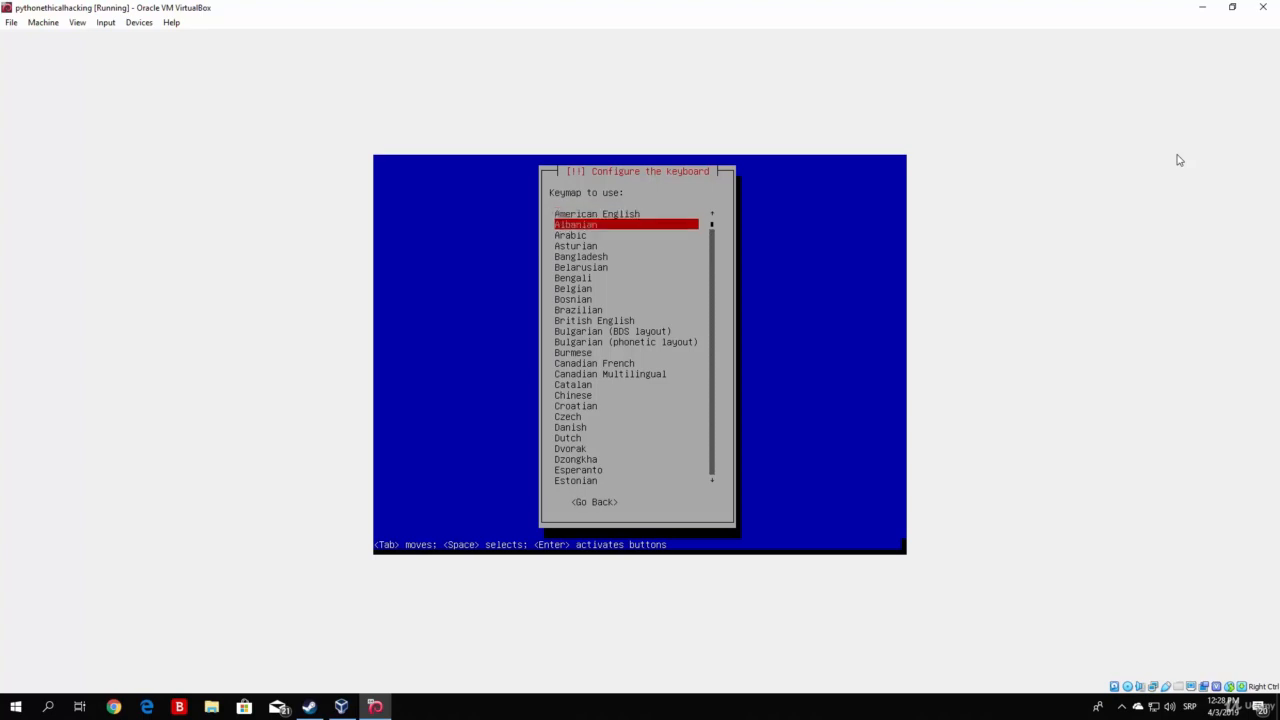
pyautogui.press('Down')
pyautogui.press('Down')
pyautogui.press('Down')
pyautogui.press('Down')
pyautogui.press('Down')
pyautogui.press('Down')
pyautogui.press('Down')
pyautogui.press('Down')
pyautogui.press('Down')
pyautogui.press('Down')
pyautogui.press('Down')
pyautogui.press('Down')
pyautogui.press('Down')
pyautogui.press('Down')
pyautogui.press('Down')
pyautogui.press('Down')
pyautogui.press('Down')
pyautogui.press('Down')
pyautogui.press('Down')
pyautogui.press('Down')
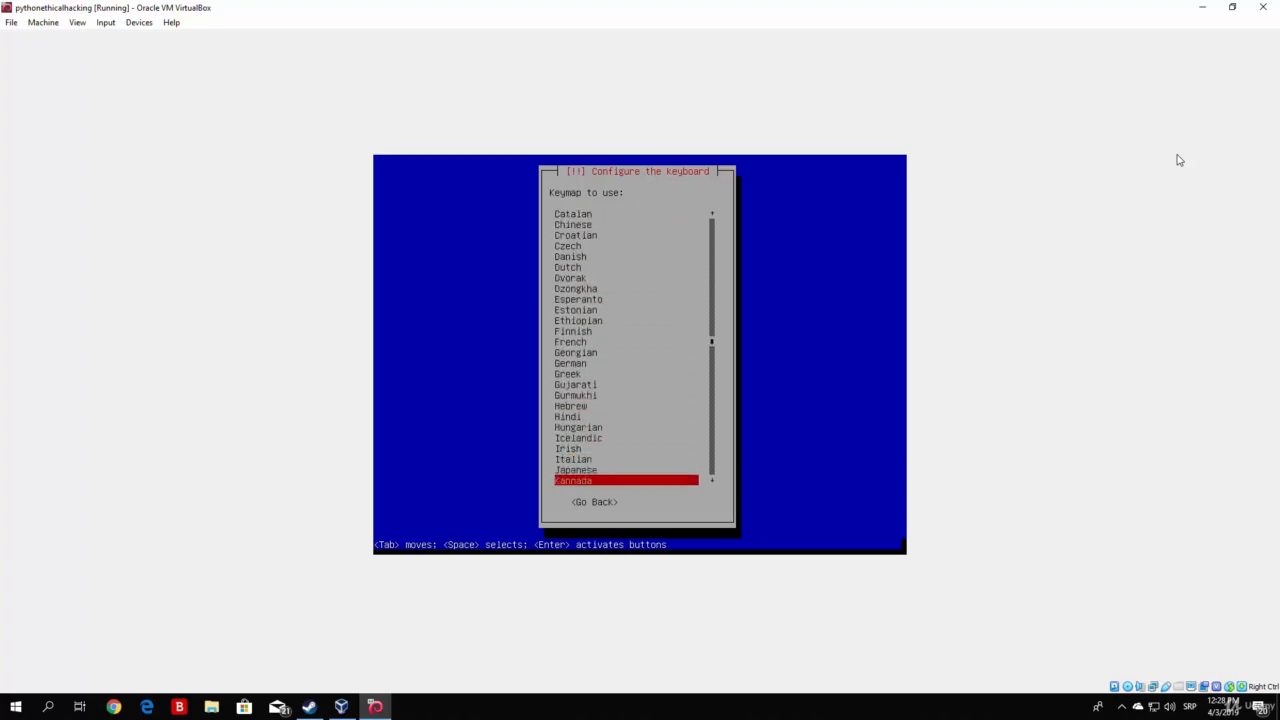
pyautogui.press('Up')
pyautogui.press('Up')
pyautogui.press('Up')
pyautogui.press('Up')
pyautogui.press('Up')
pyautogui.press('Up')
pyautogui.press('Up')
pyautogui.press('Up')
pyautogui.press('Up')
pyautogui.press('Up')
pyautogui.press('Up')
pyautogui.press('Up')
pyautogui.press('Up')
pyautogui.press('Up')
pyautogui.press('Up')
pyautogui.press('Up')
pyautogui.press('Up')
pyautogui.press('Up')
pyautogui.press('Up')
pyautogui.press('Up')
pyautogui.press('Up')
pyautogui.press('Up')
pyautogui.press('Up')
pyautogui.press('Up')
pyautogui.press('Up')
pyautogui.press('Up')
pyautogui.press('Up')
pyautogui.press('Up')
pyautogui.press('Up')
pyautogui.press('Up')
pyautogui.press('Up')
pyautogui.press('Up')
pyautogui.press('Up')
pyautogui.press('Up')
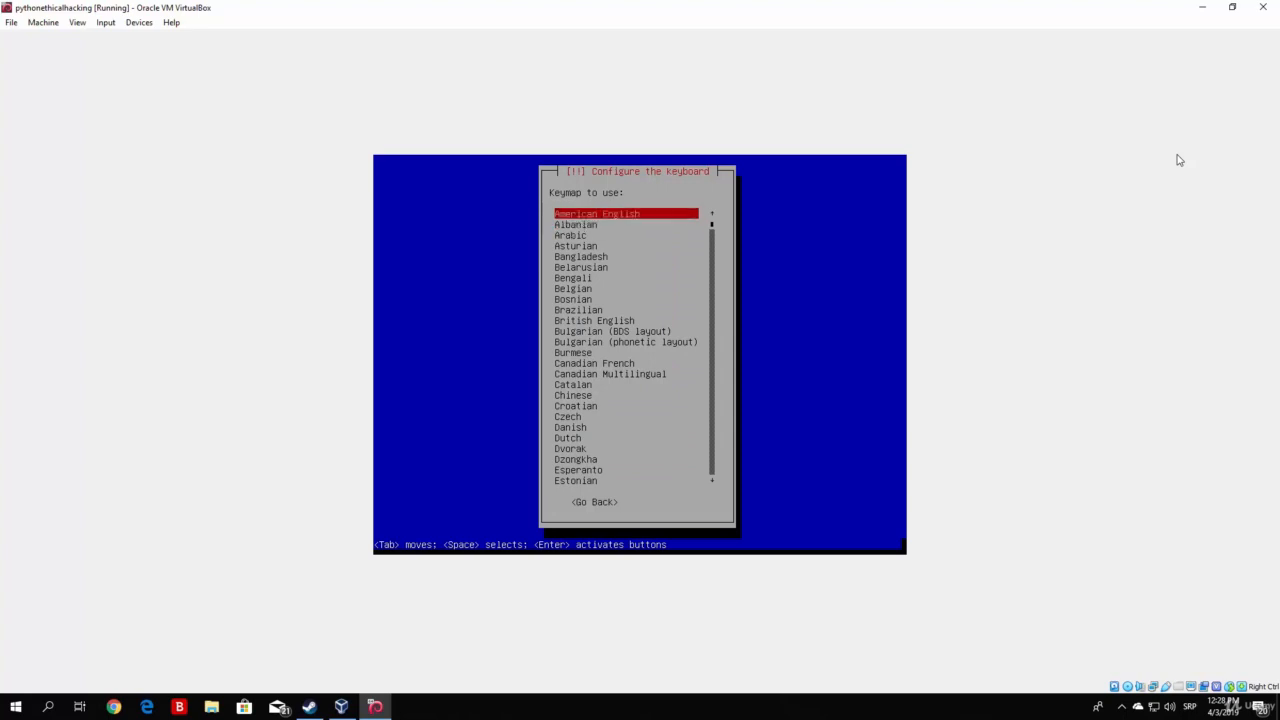
pyautogui.press('Return')
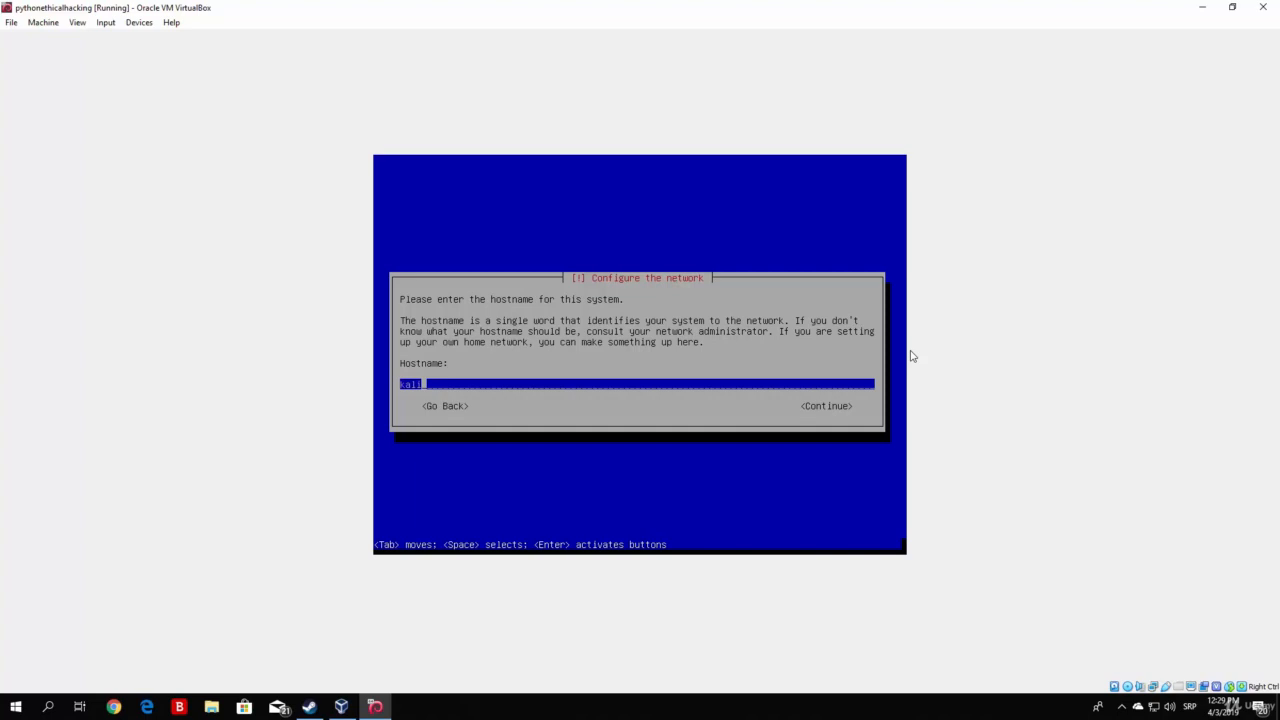
# Step: Accept kali as the system's hostname and leave the domain name blank
pyautogui.press('Down')
pyautogui.press('Up')
pyautogui.press('Tab')
pyautogui.press('Return')
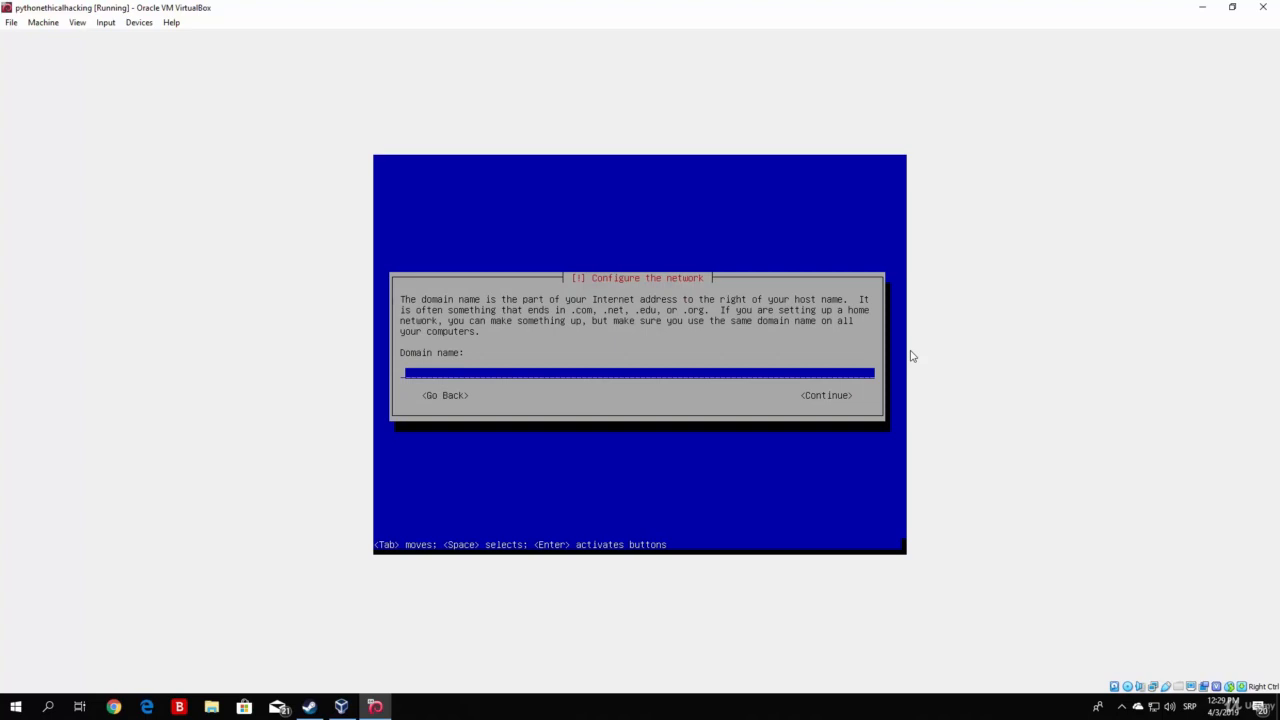
pyautogui.press('Tab')
pyautogui.press('Return')
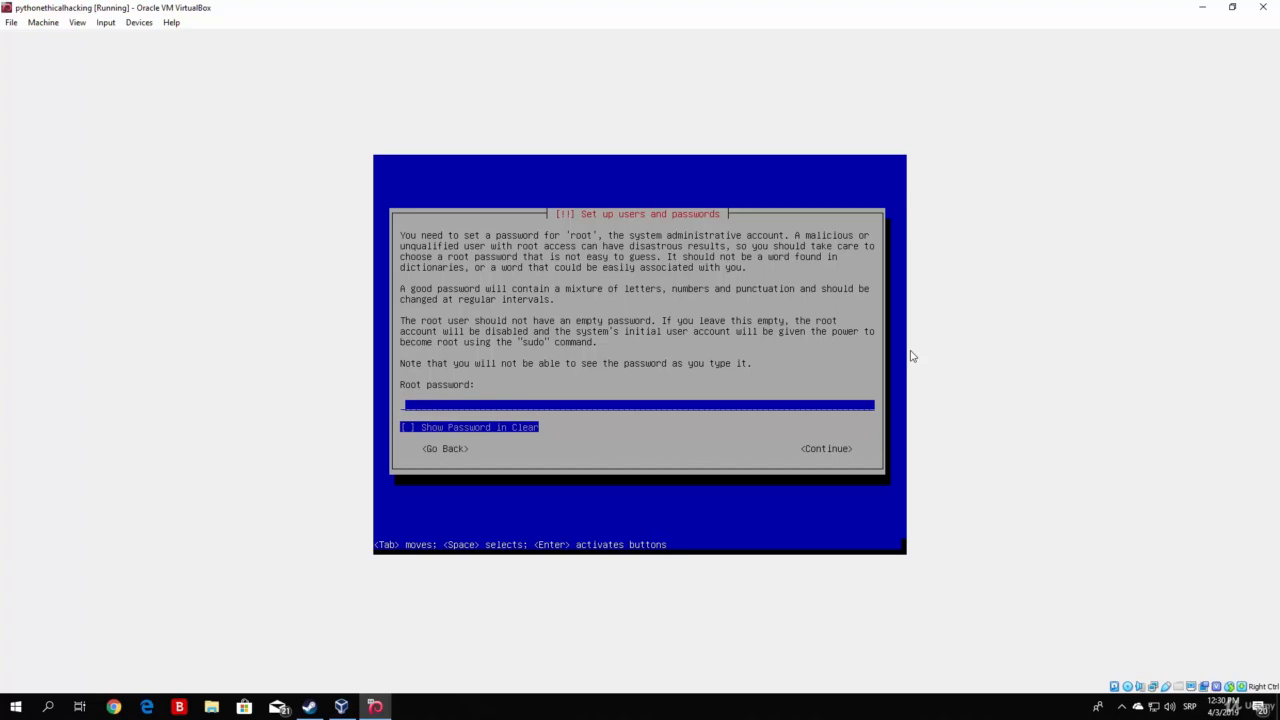
# Step: Enter the root password with its display kept hidden, and re-enter it for verification
pyautogui.write('********')
pyautogui.press('Tab')
pyautogui.press('space')
pyautogui.press('space')
pyautogui.press('Tab')
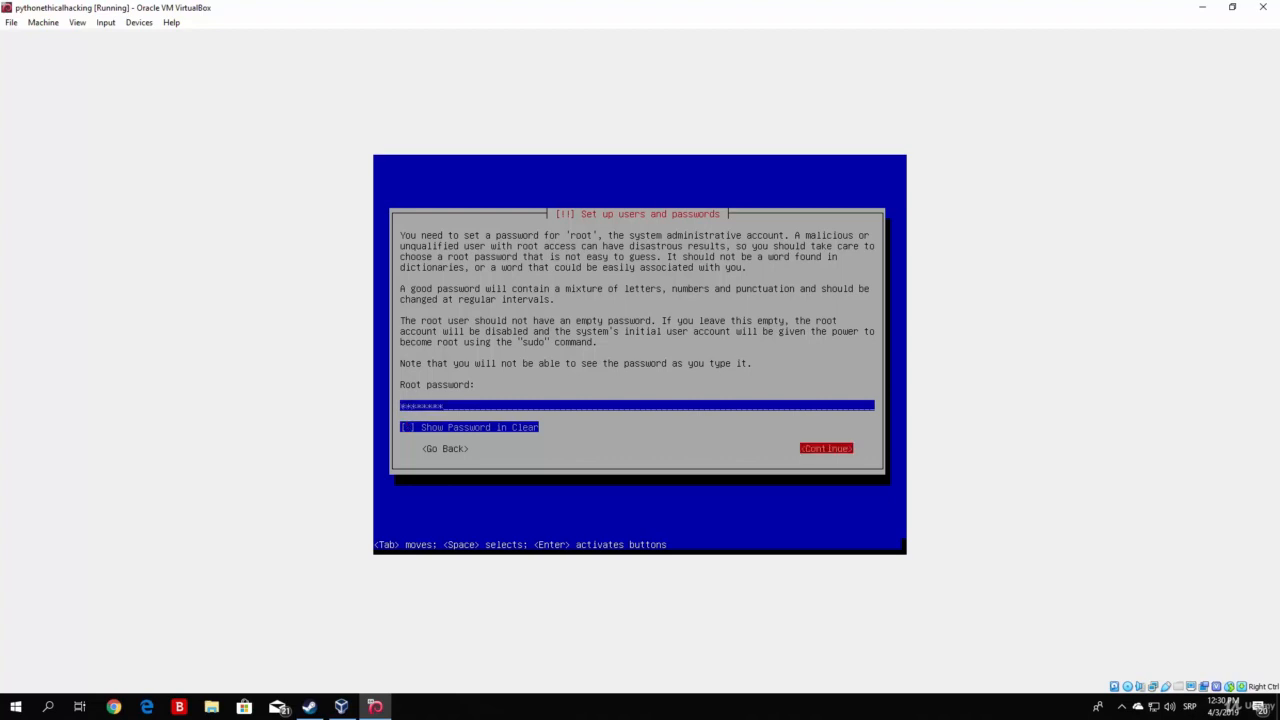
pyautogui.press('Return')
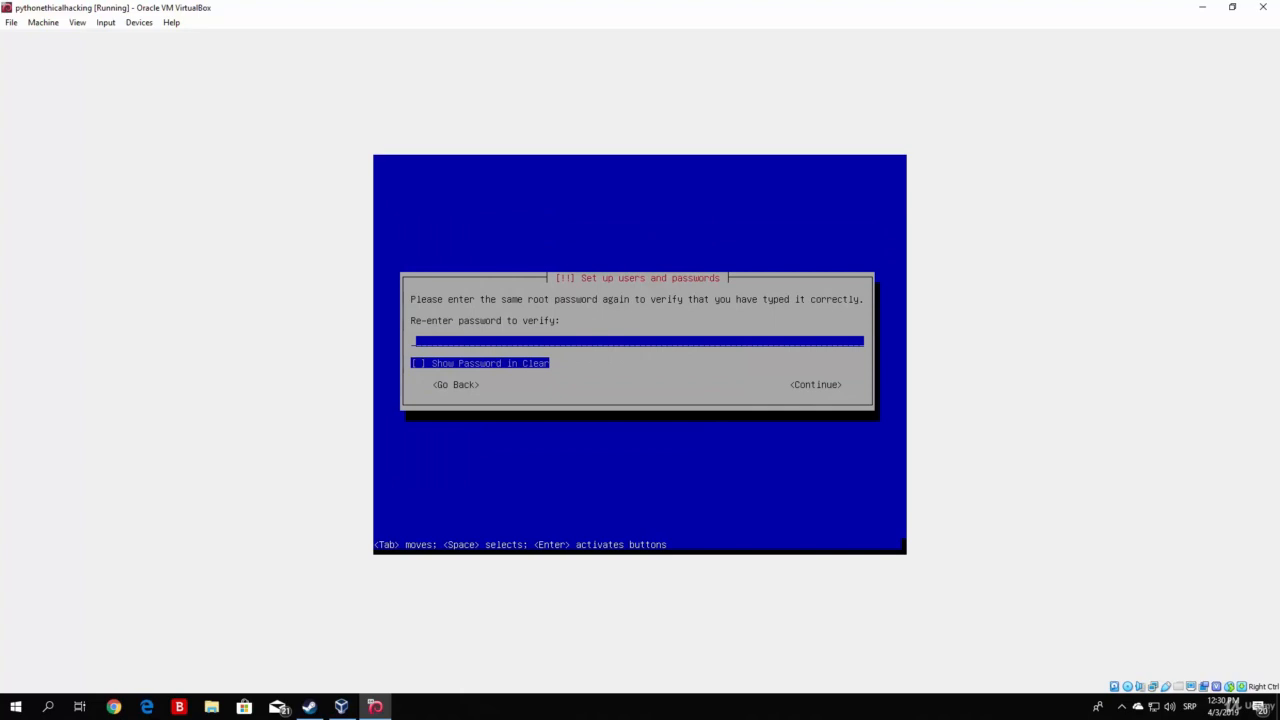
pyautogui.write('********')
pyautogui.press('Tab')
pyautogui.press('Tab')
pyautogui.press('Return')
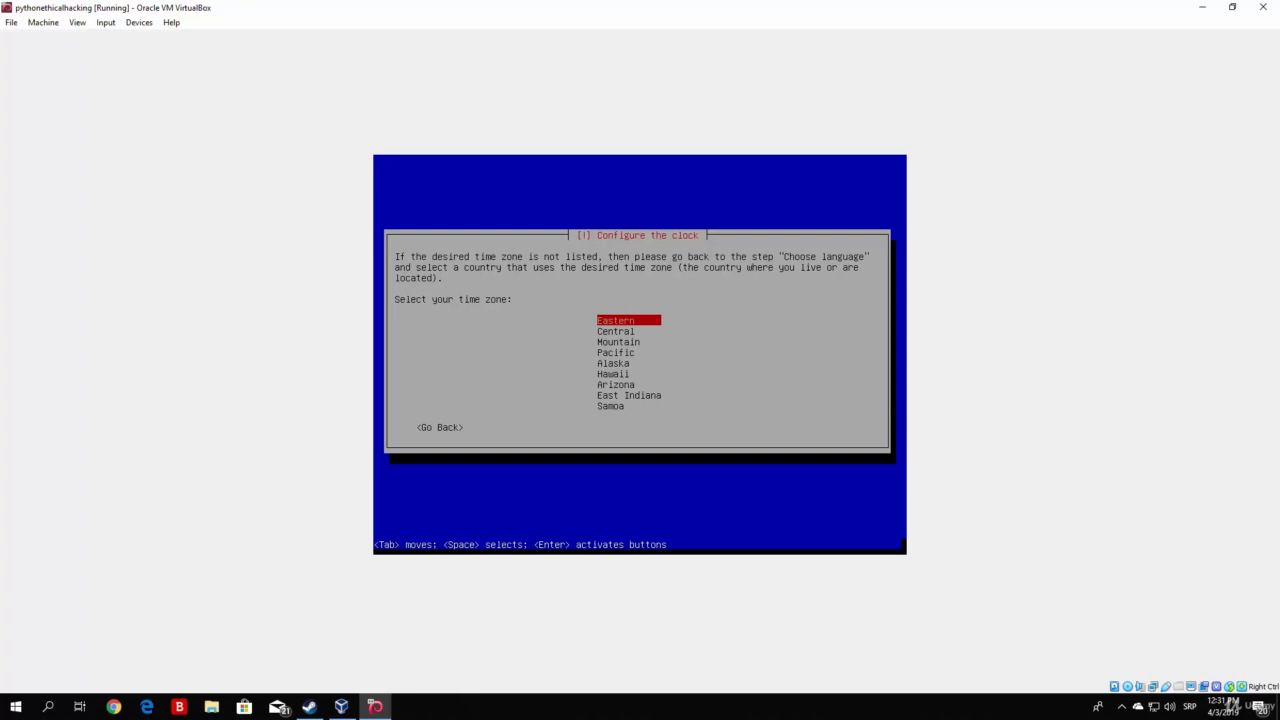
# Step: Set the system clock's time zone to Central
pyautogui.press('Down')
pyautogui.press('Return')
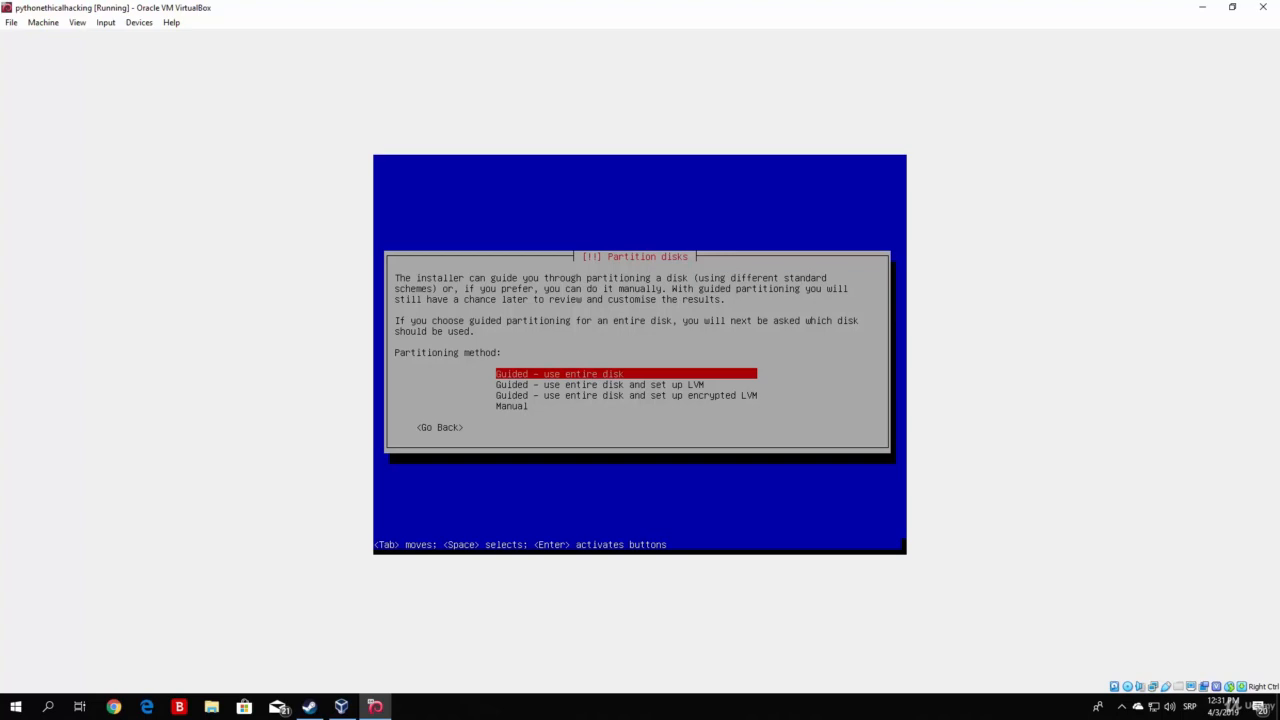
# Step: Choose guided partitioning of the entire VBOX HARDDISK (sda), with all files in one partition
pyautogui.press('Return')
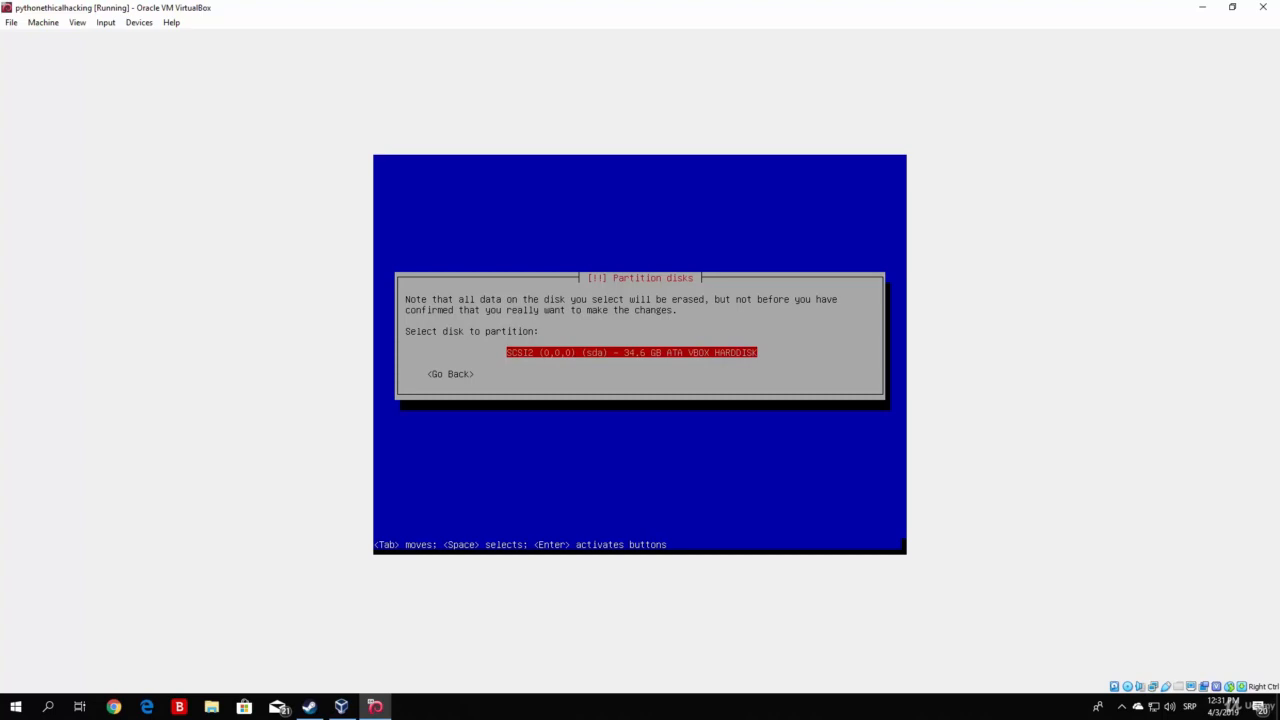
pyautogui.press('Return')
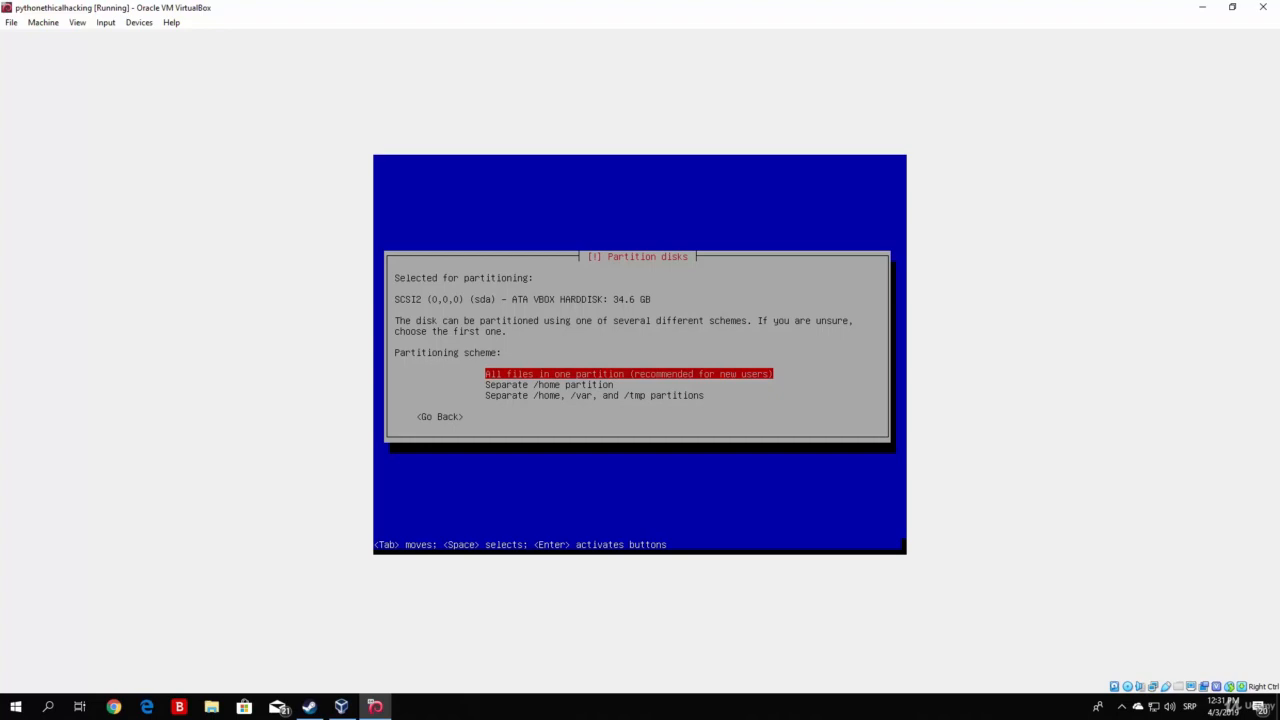
pyautogui.press('Return')
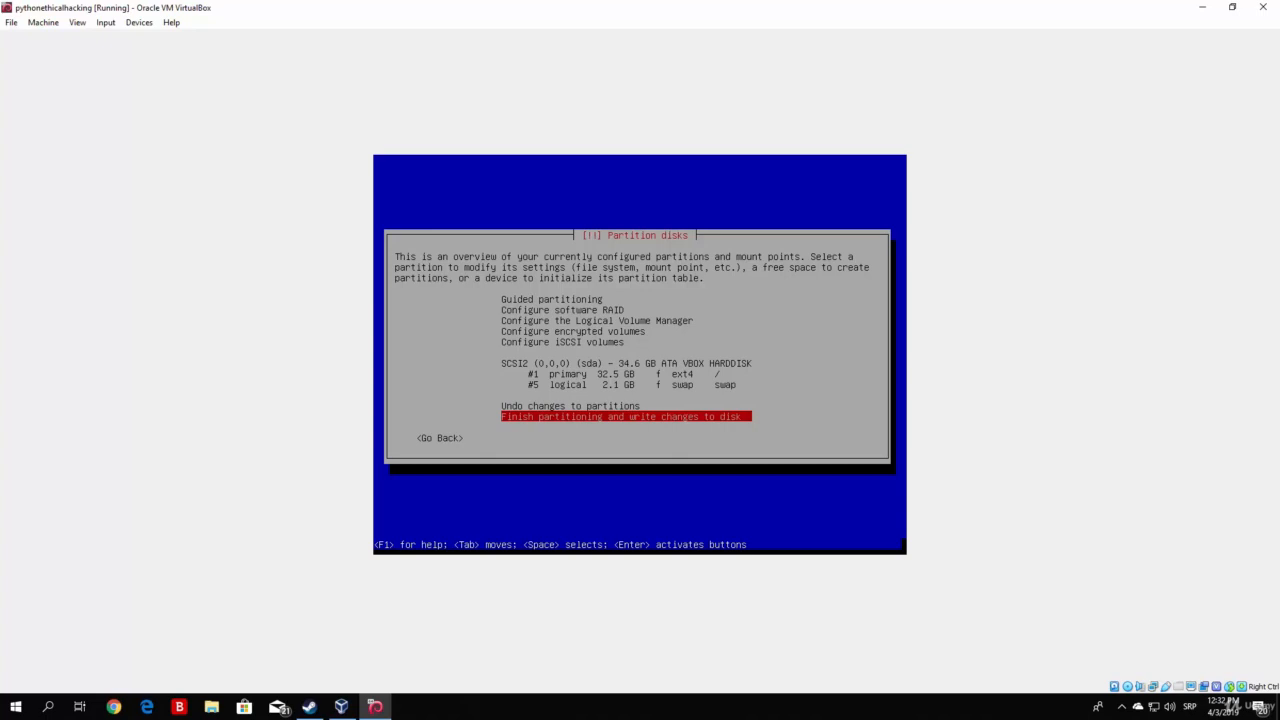
# Step: Finish partitioning and approve writing the partition changes to the disk
pyautogui.press('Return')
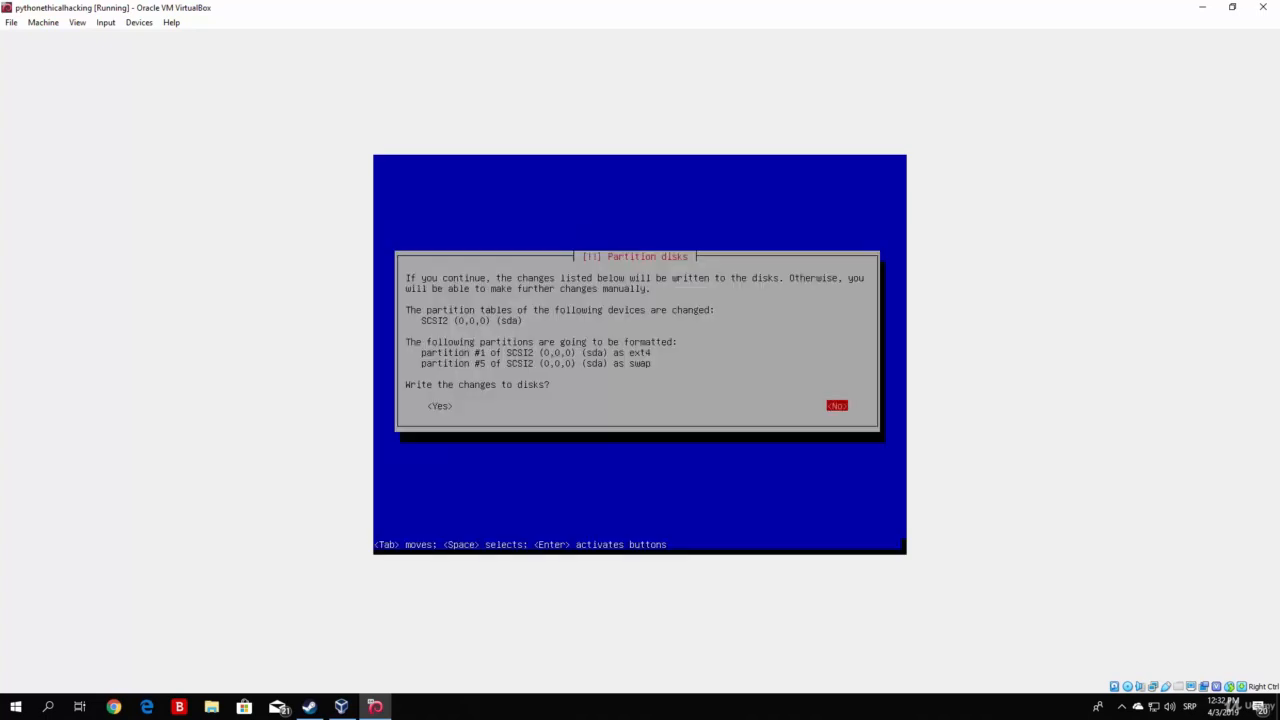
pyautogui.press('Tab')
pyautogui.press('Return')
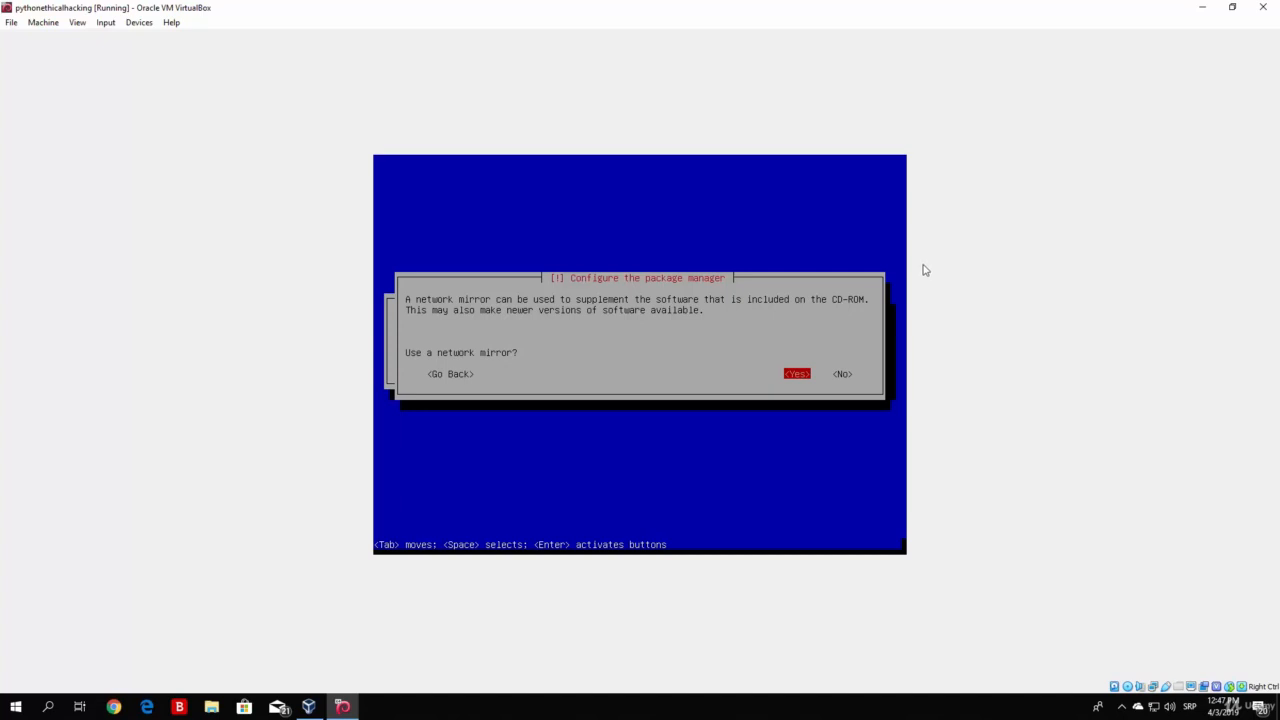
# Step: Configure the package manager to use a network mirror and leave the HTTP proxy information blank
pyautogui.press('Right')
pyautogui.press('Left')
pyautogui.press('Return')
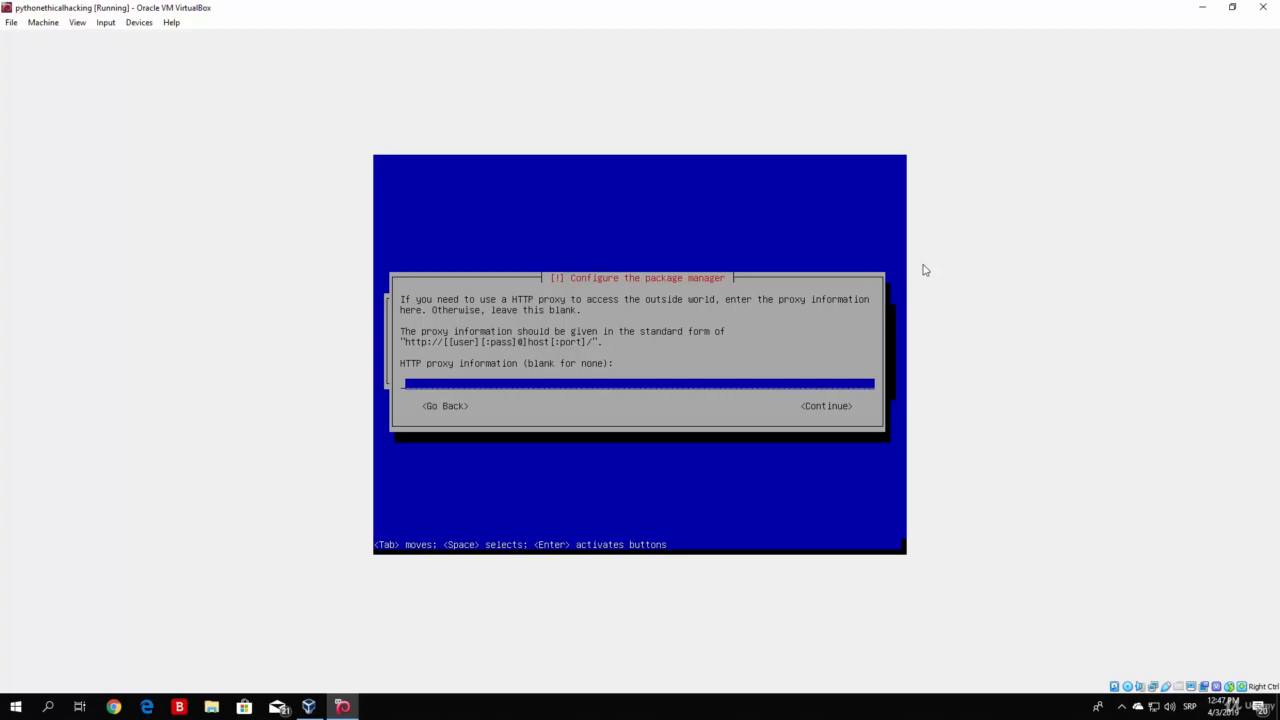
pyautogui.press('Tab')
pyautogui.press('Return')
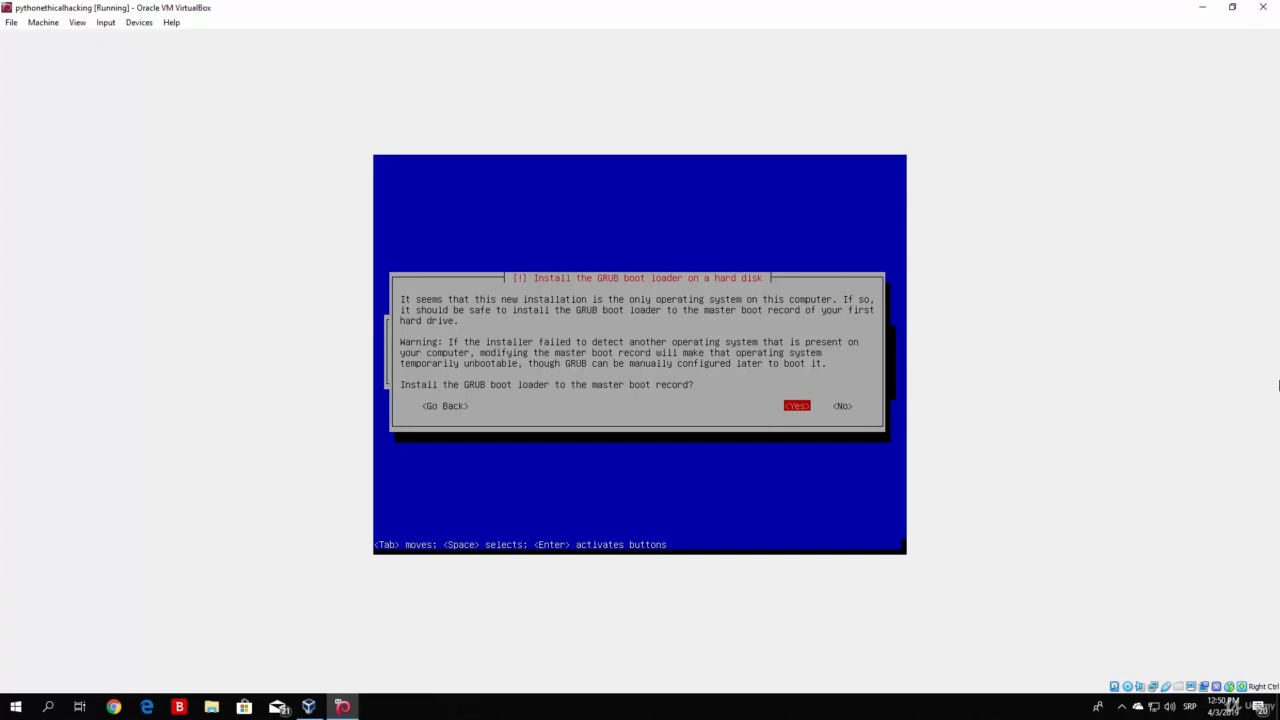
# Step: Install the GRUB boot loader to the master boot record on the /dev/sda device
pyautogui.press('Return')
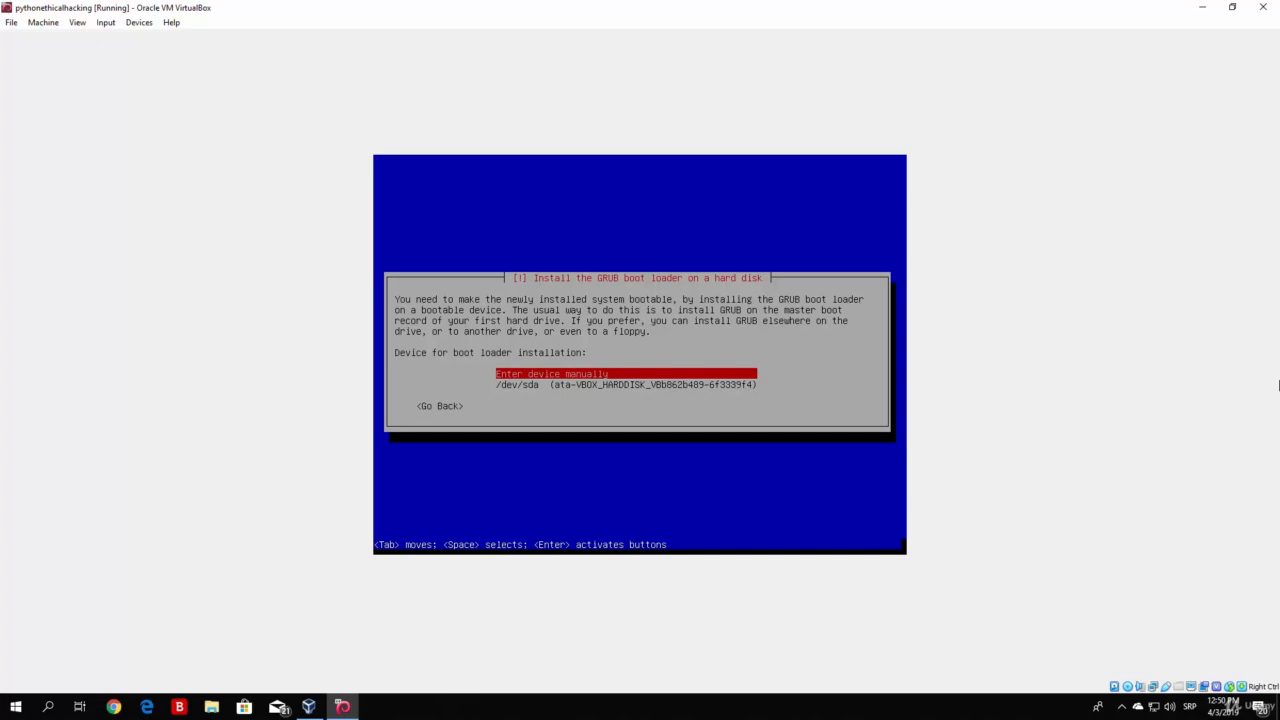
pyautogui.press('Down')
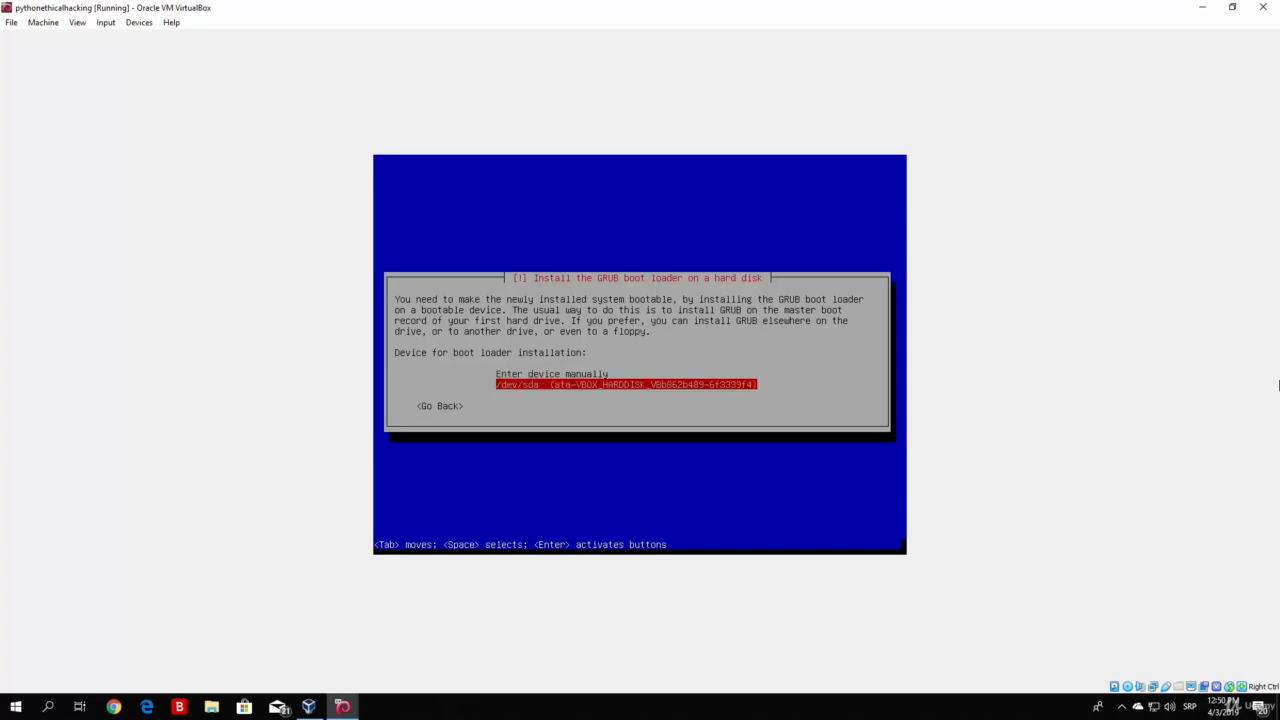
pyautogui.press('Return')
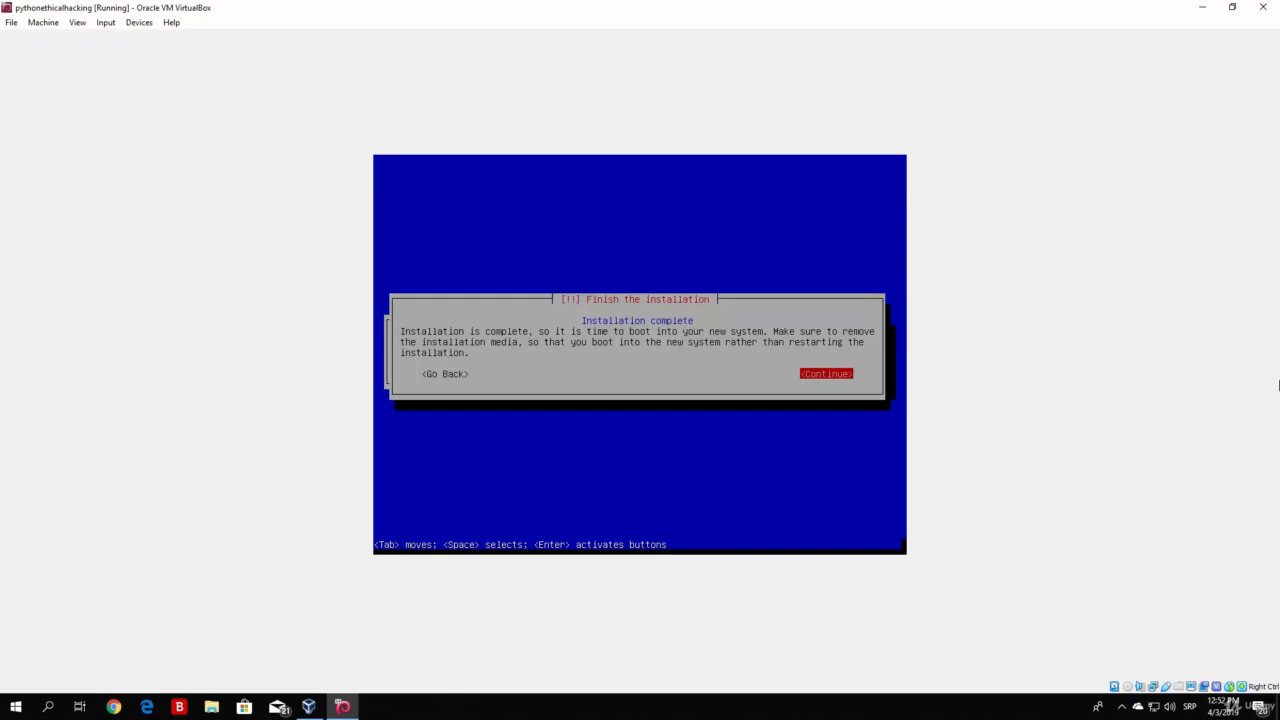
# Step: Finish the installation by rebooting into the new Kali system, and dismiss the mouse pointer integration notices
pyautogui.press('Return')
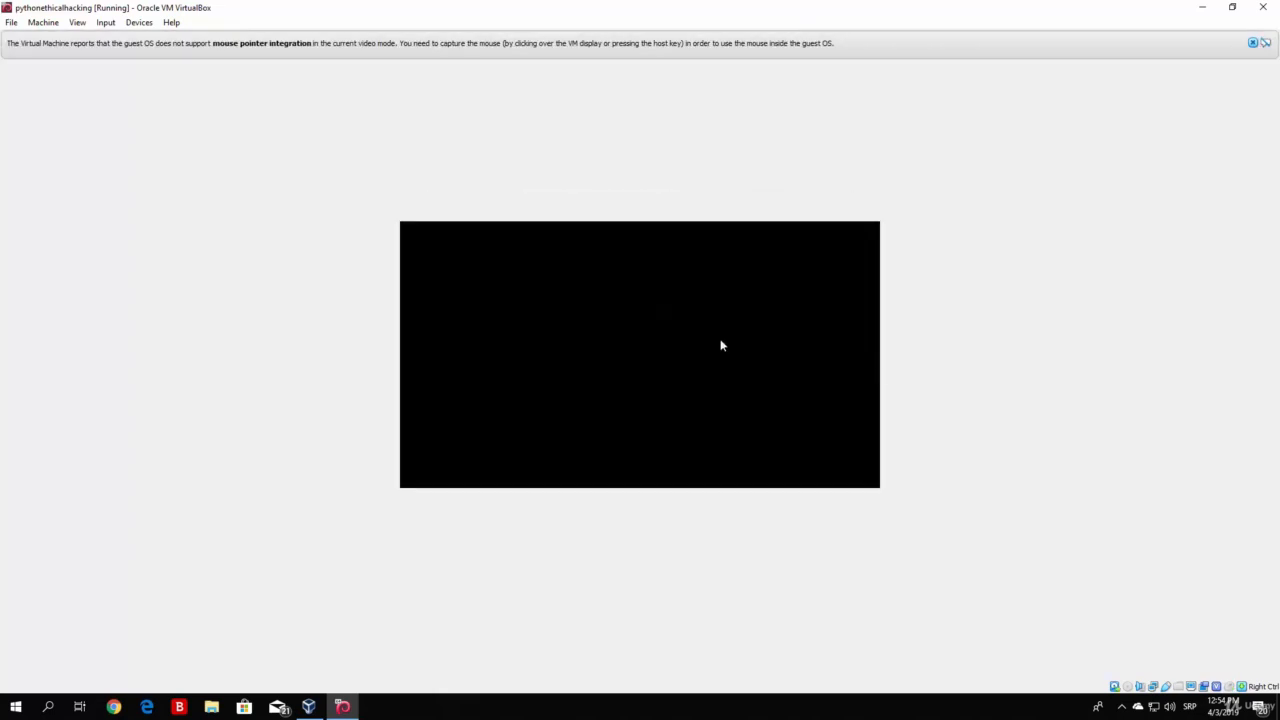
pyautogui.click(1253, 43)
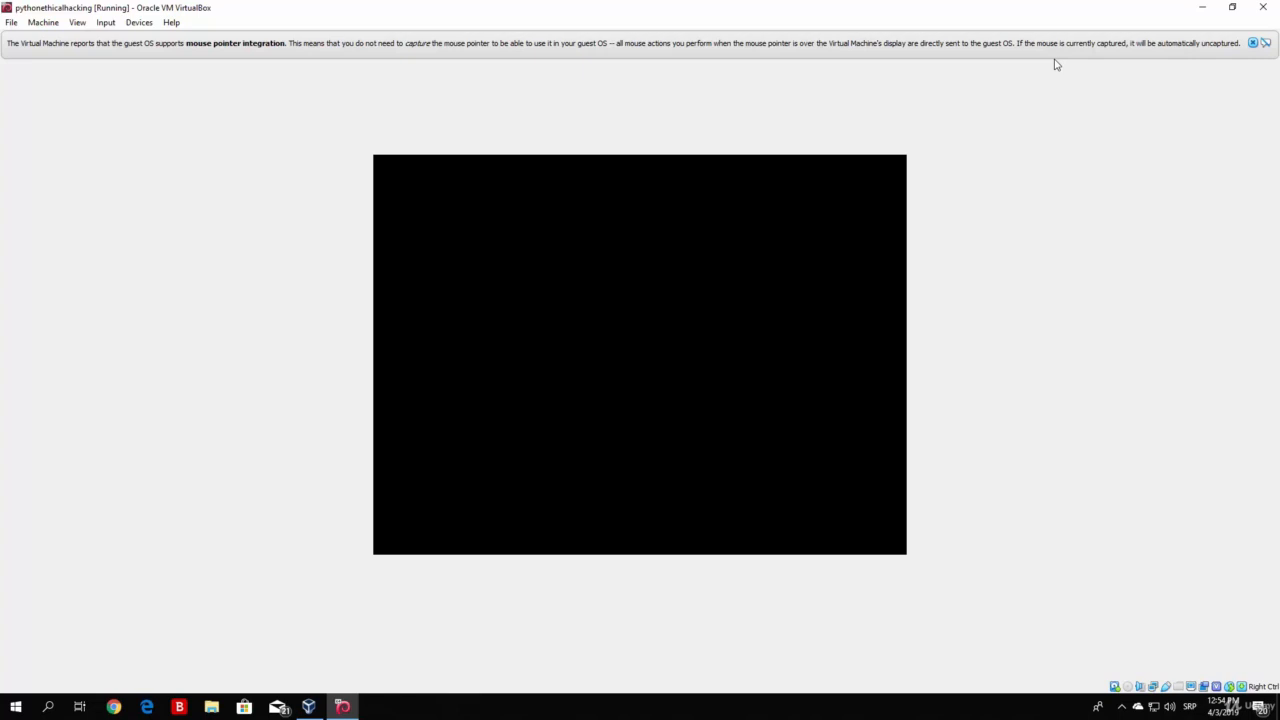
pyautogui.click(1253, 43)
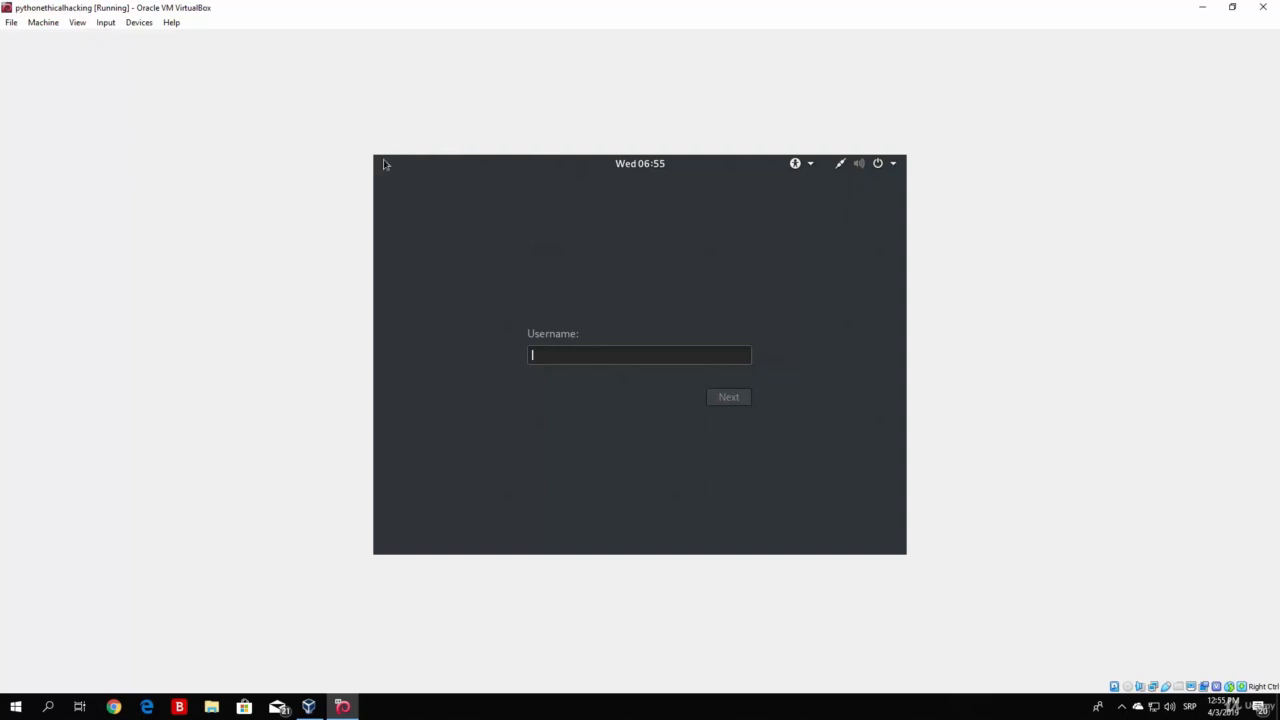
# Step: Sign in to Kali with the username root and enter the root account's password
pyautogui.write('root')
pyautogui.press('Return')
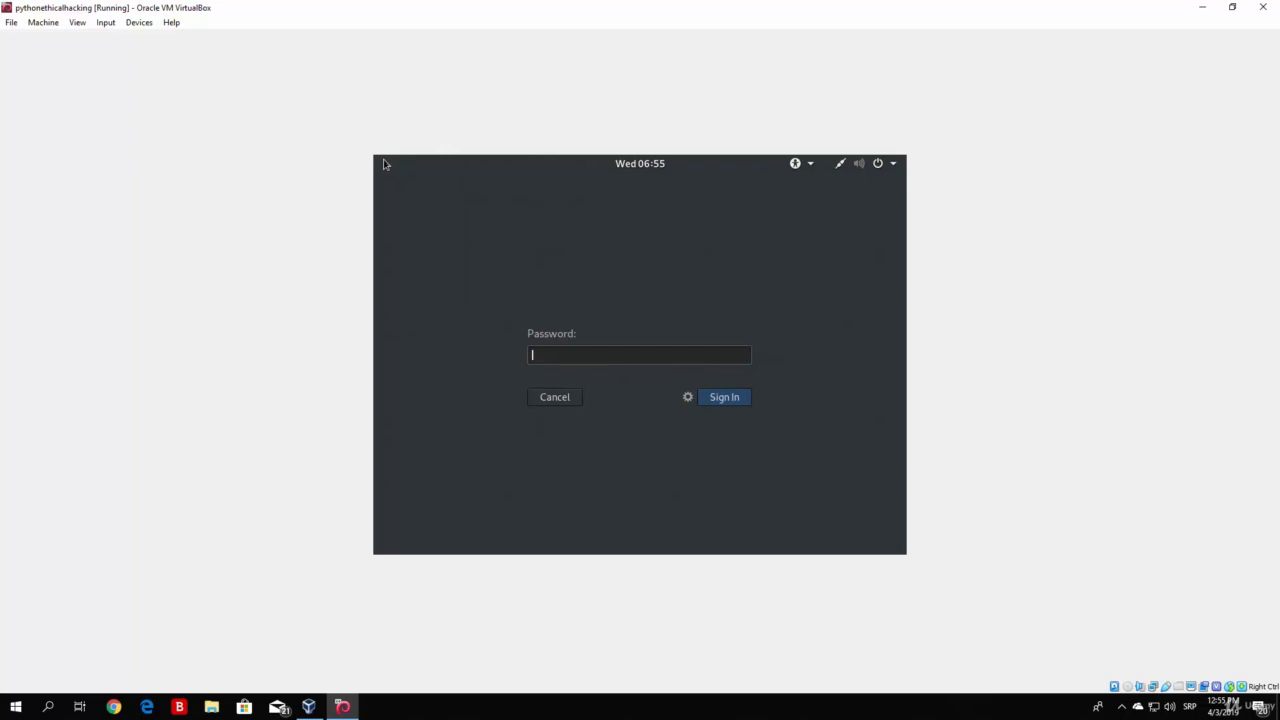
pyautogui.write('t*******')
pyautogui.press('Return')
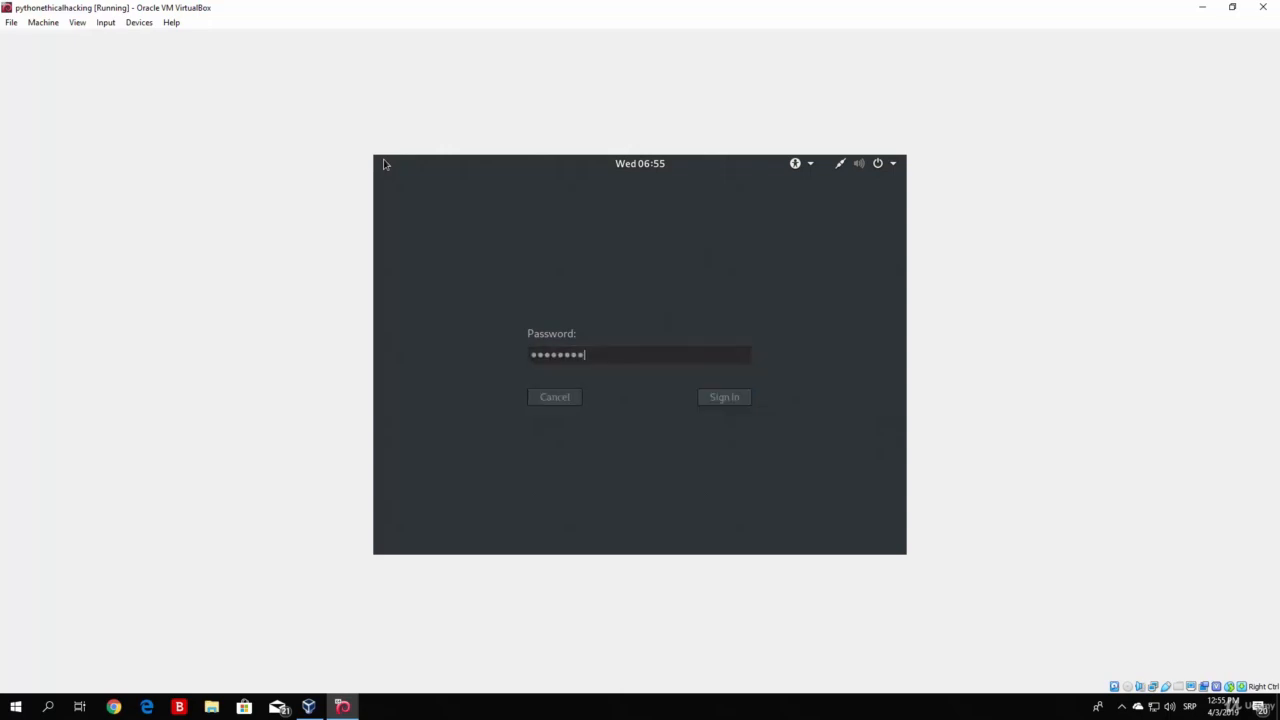